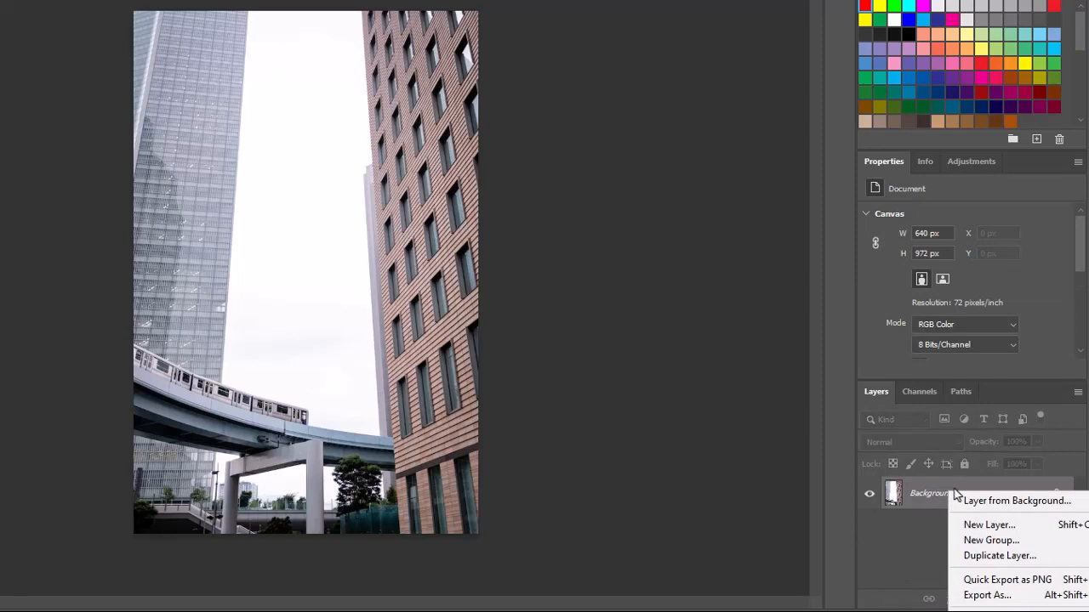
Duplicate the Background layer under the name "Train aand buildings"
left_click(999, 556)
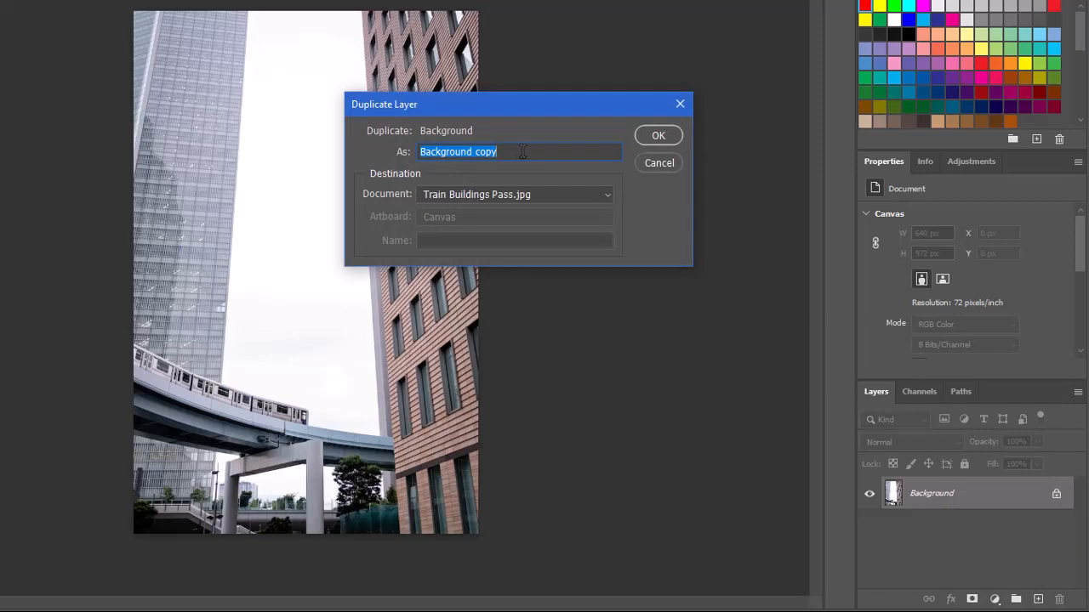
type("Train aand buildings")
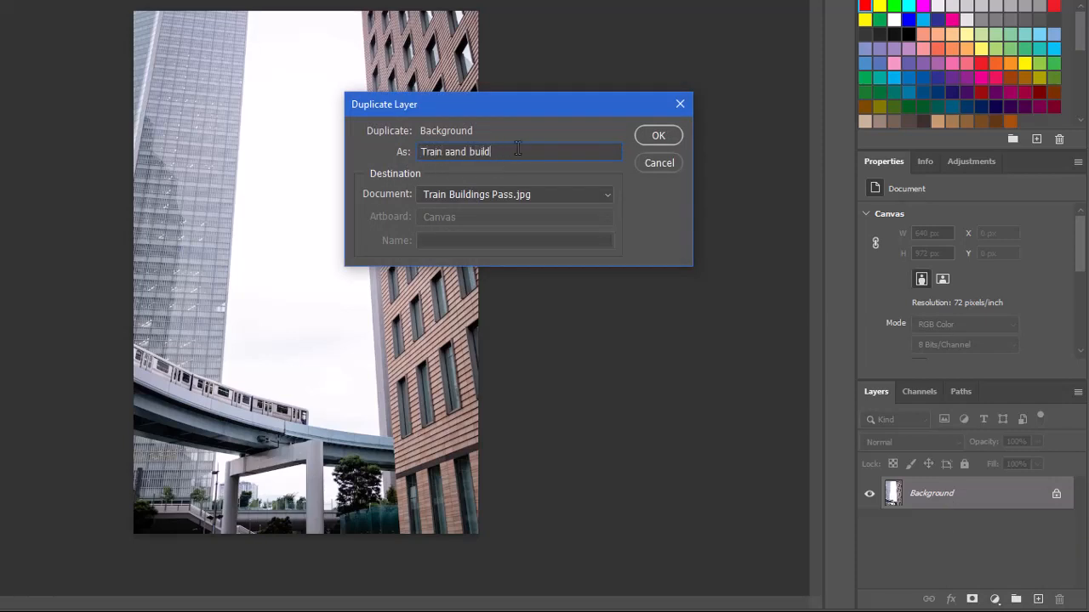
left_click(657, 136)
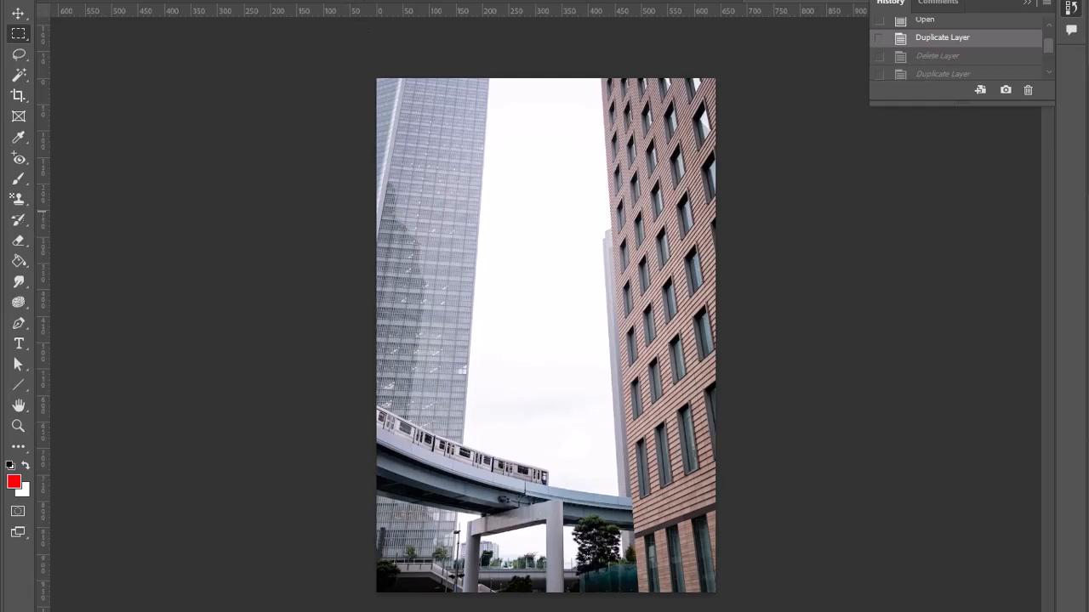
Place two vertical guides at about 495 px on the brick building and about 140 px on the glass tower
left_click(250, 0)
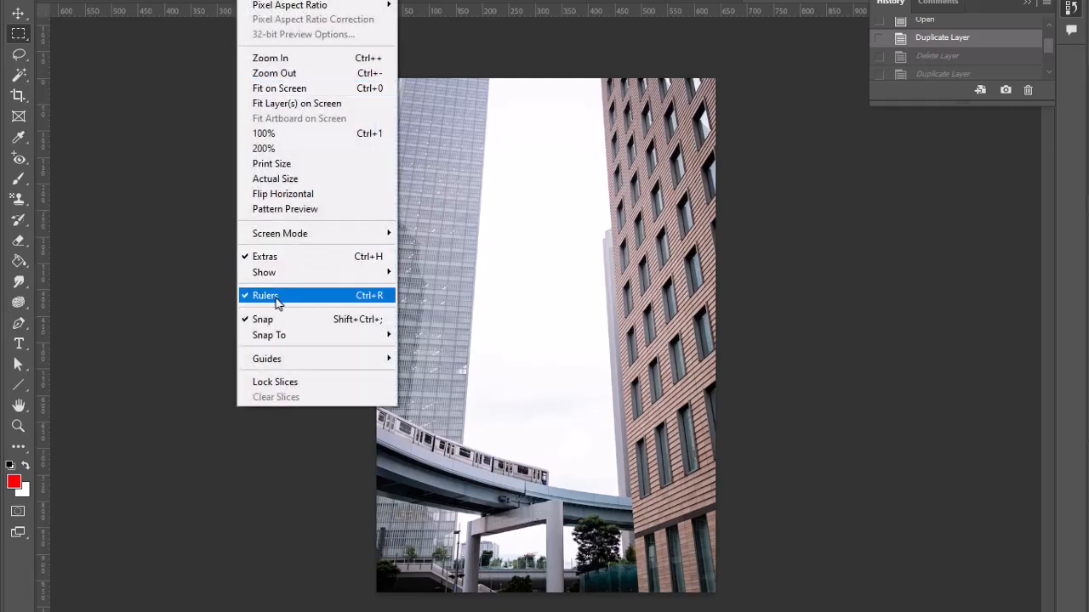
left_click(249, 0)
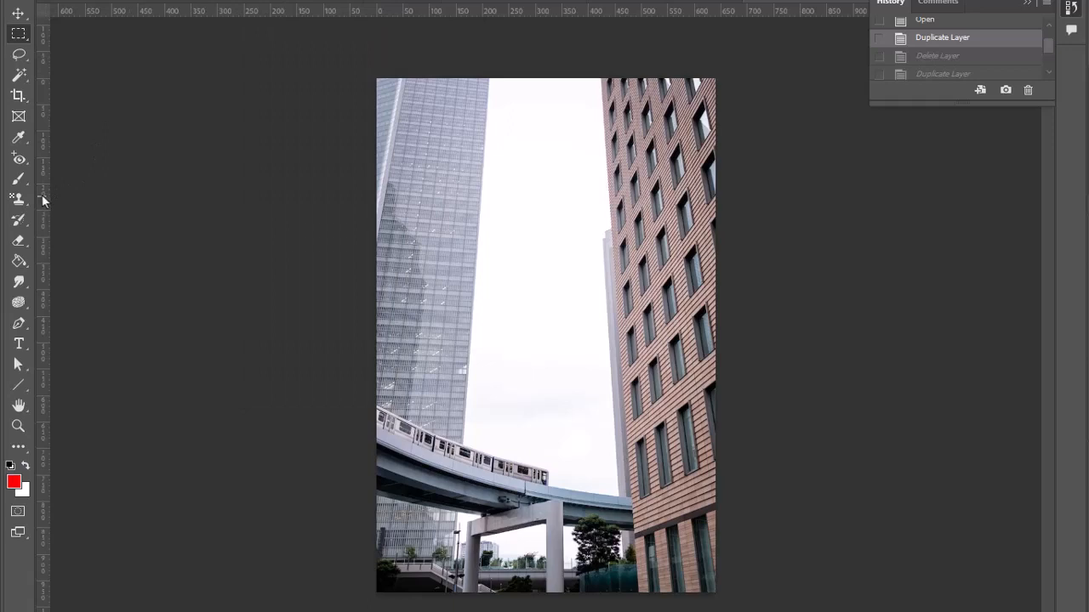
left_click_drag(42, 195, 639, 225)
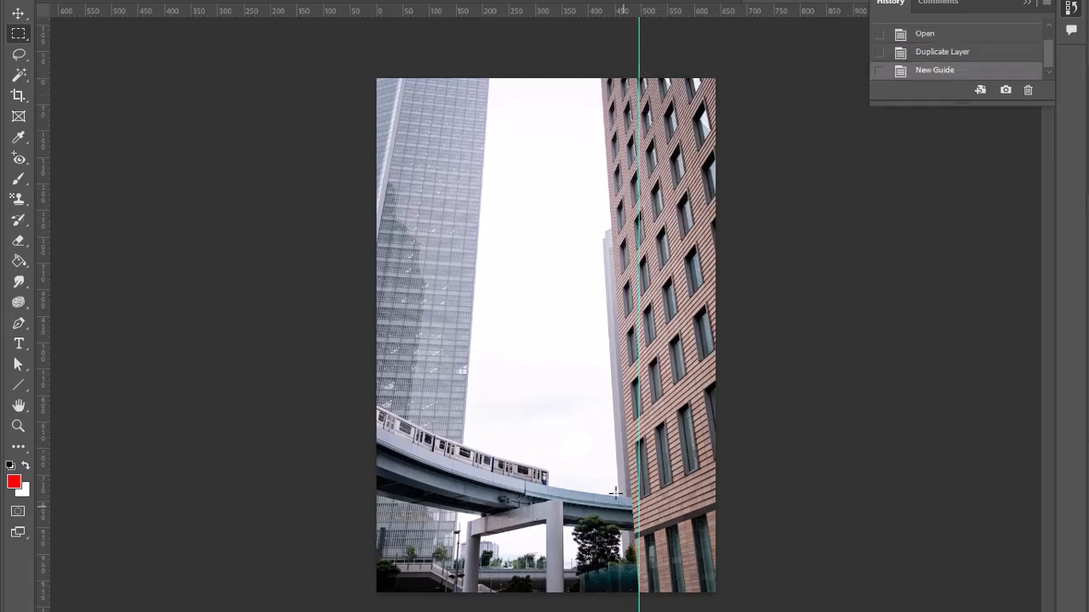
left_click_drag(42, 302, 453, 365)
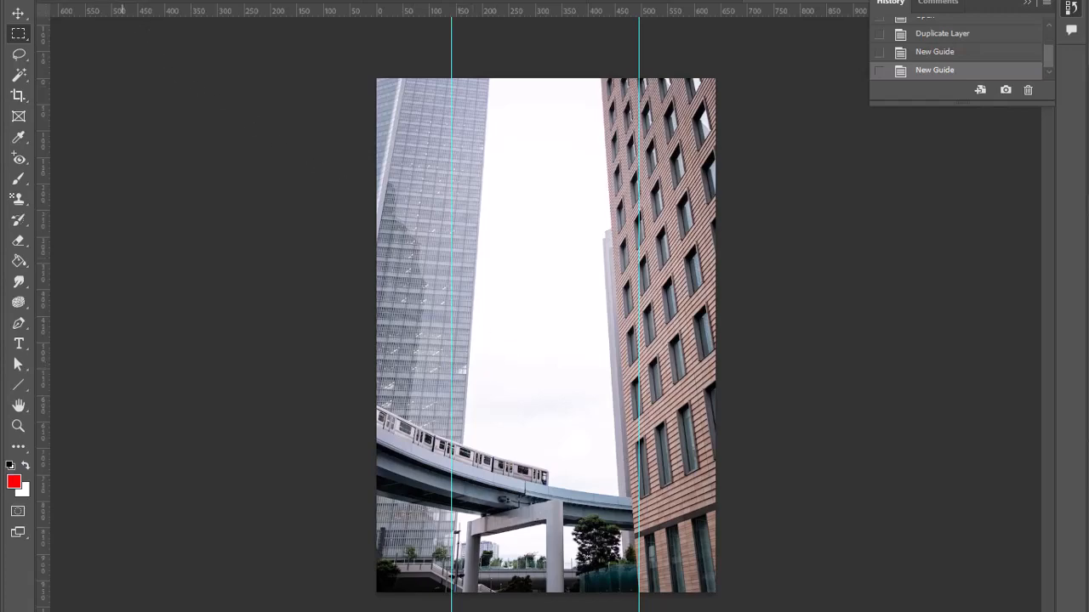
Distort the duplicated layer by pulling both upper corners outward until the buildings' inner edges align with the guides, and apply the transform
left_click(64, 0)
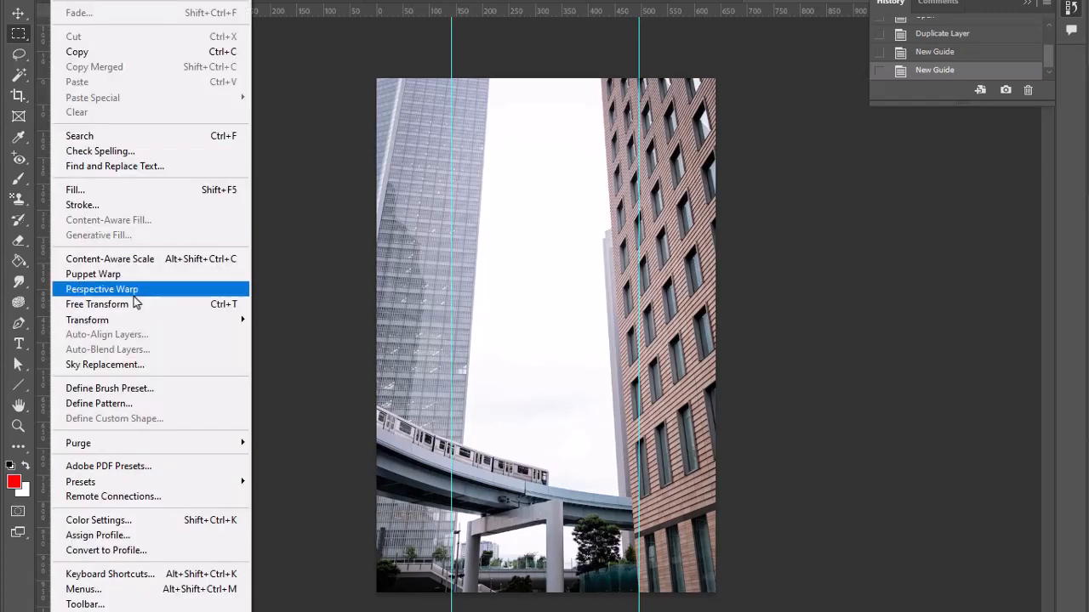
mouse_move(149, 321)
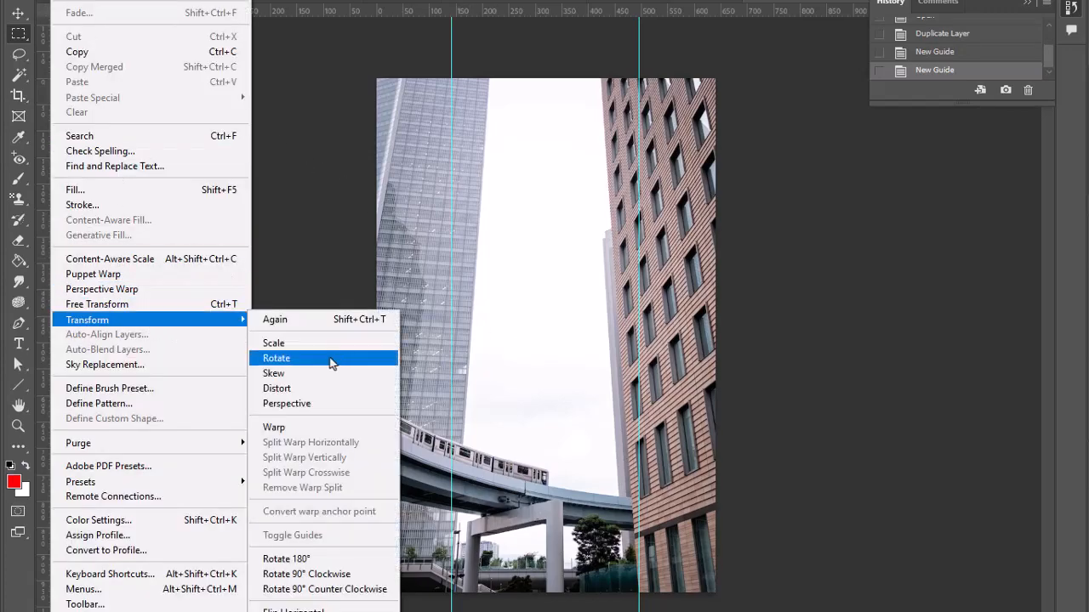
left_click(316, 388)
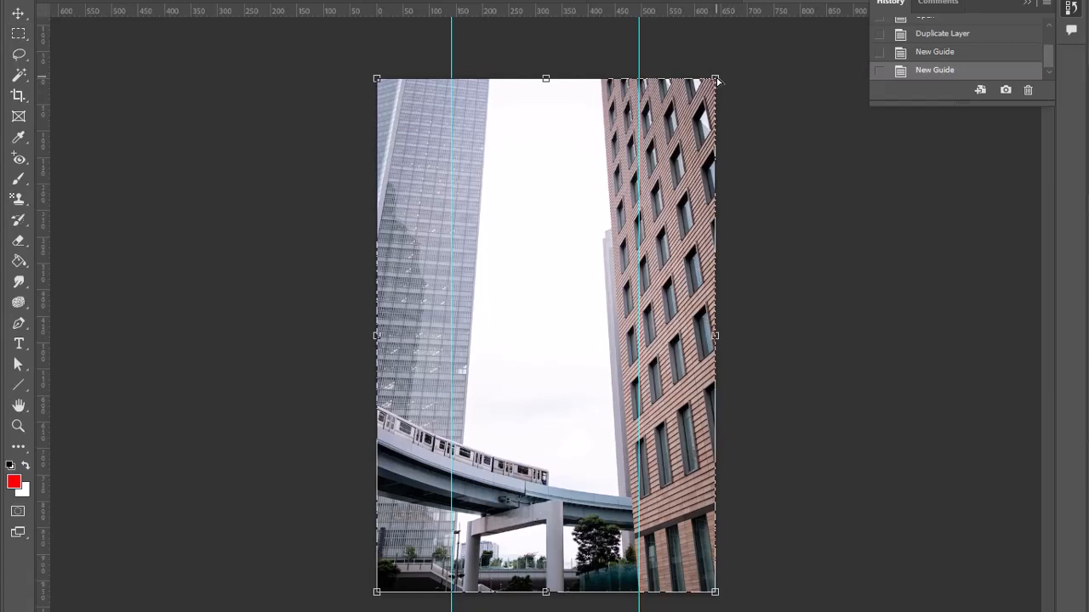
left_click_drag(717, 81, 789, 77)
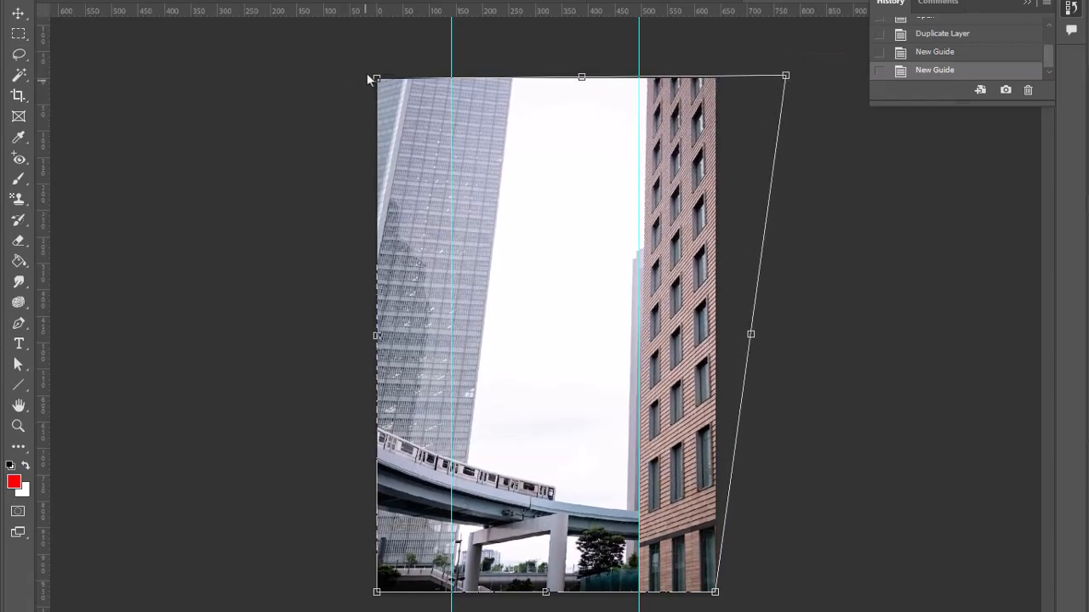
left_click_drag(369, 78, 280, 65)
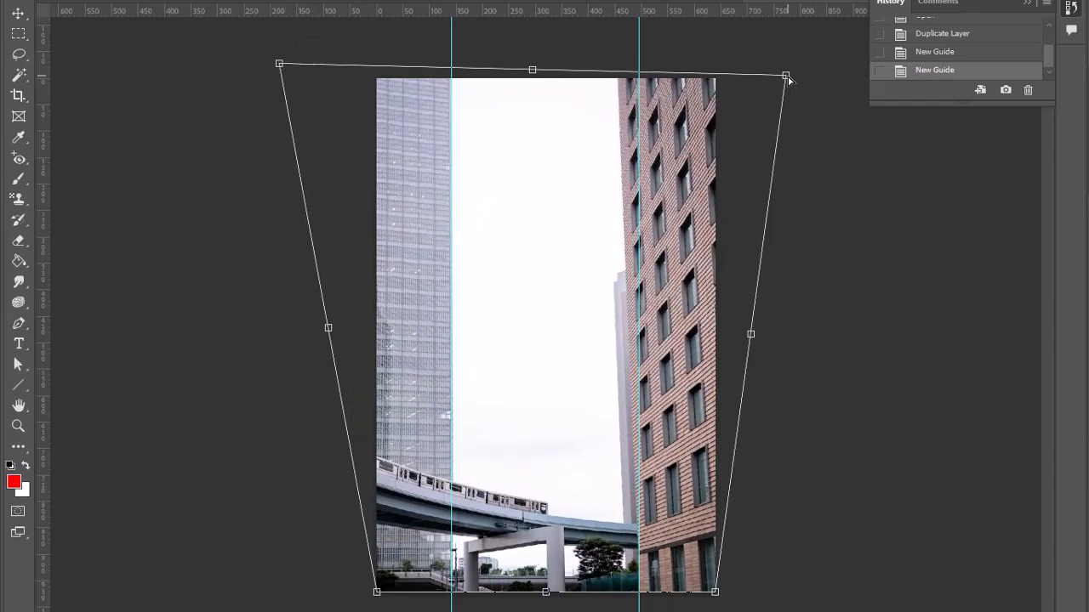
left_click_drag(789, 77, 818, 79)
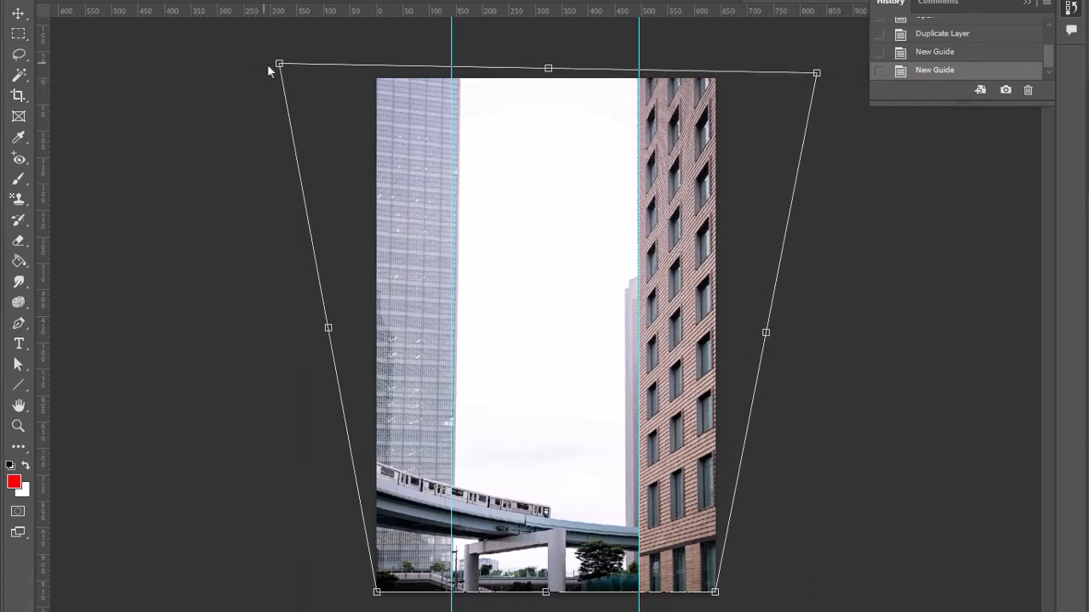
left_click_drag(279, 64, 265, 67)
left_click_drag(817, 75, 828, 72)
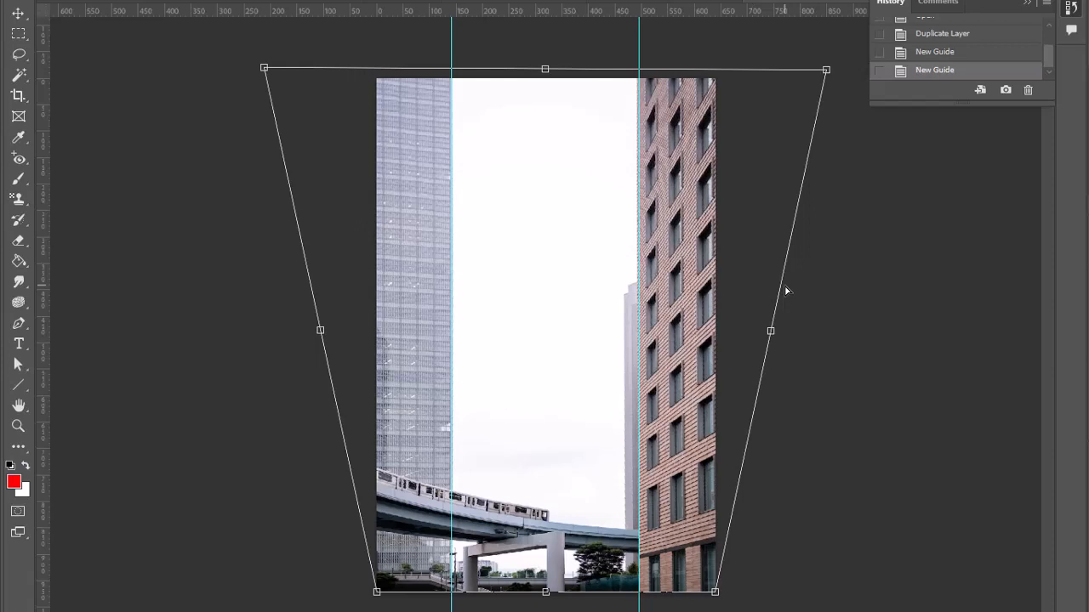
key("Return")
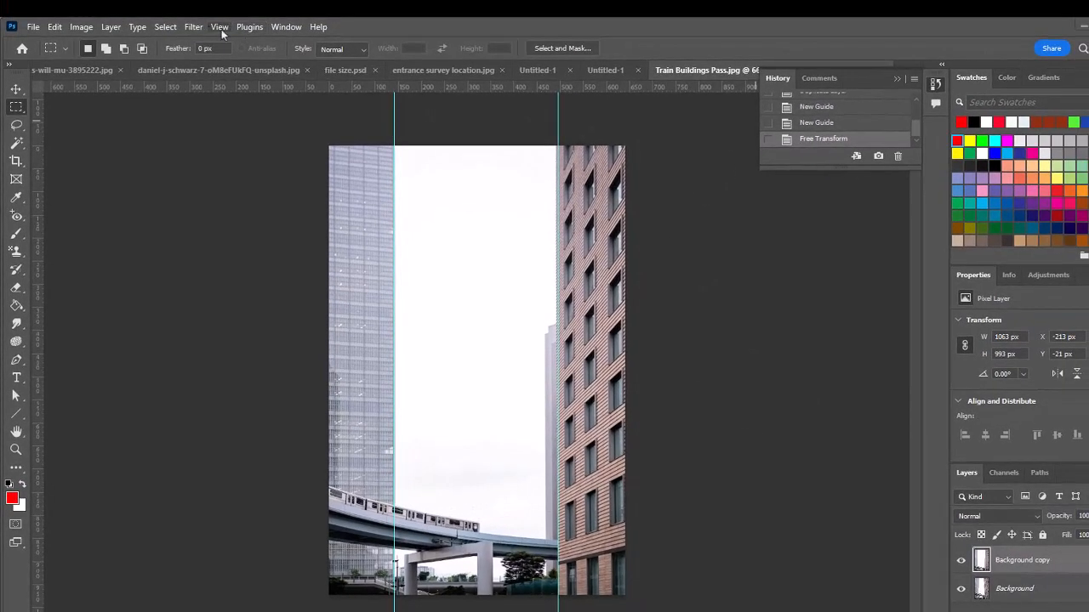
Clear all guides from the document
left_click(220, 28)
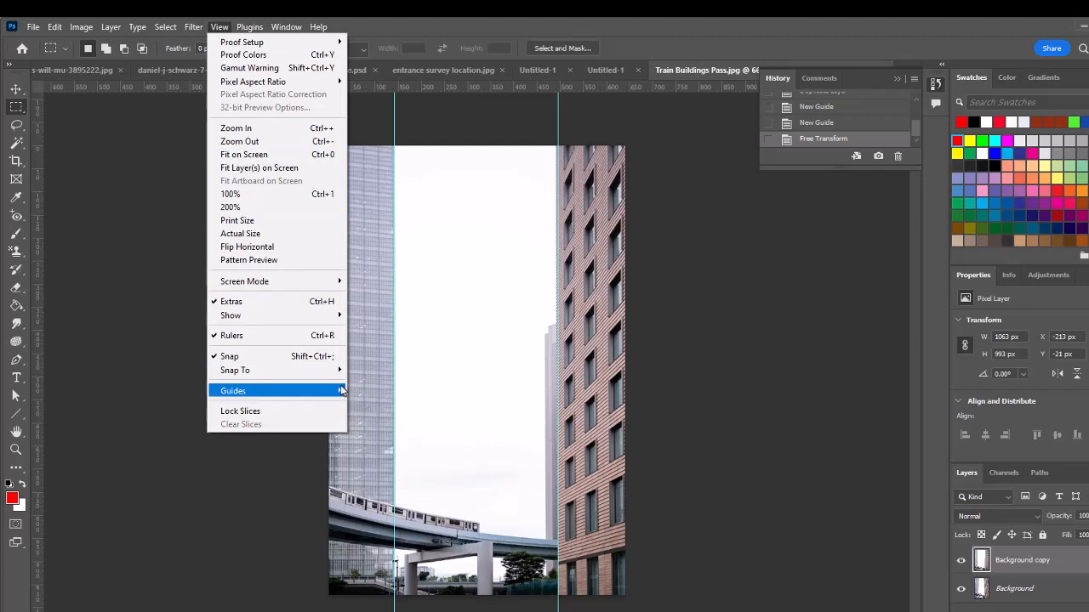
mouse_move(340, 390)
left_click(366, 415)
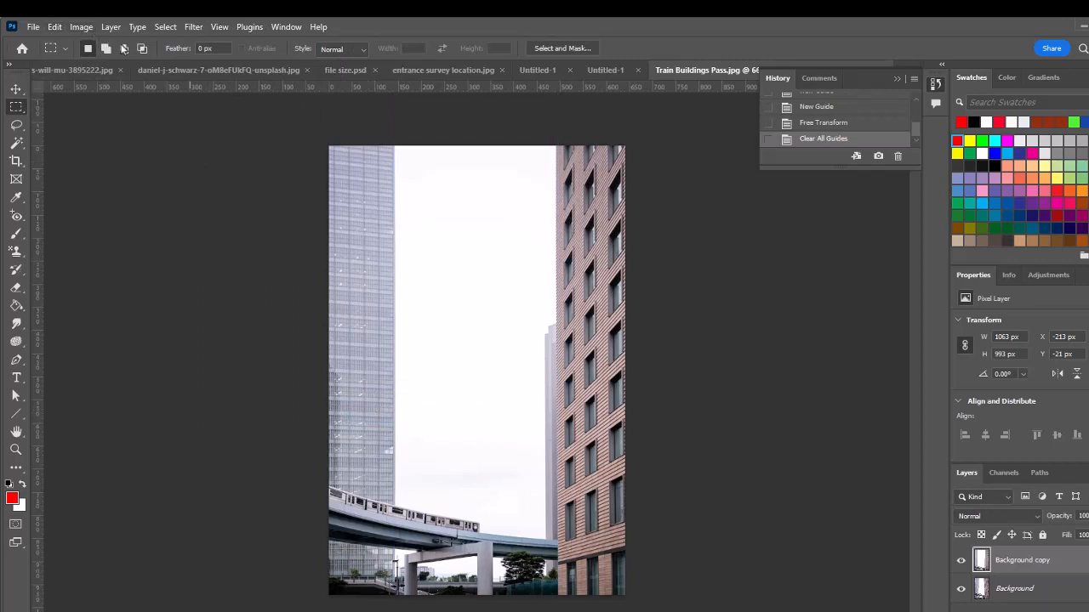
Start Sky Replacement on the layer and choose the third Blue Skies preset with small scattered clouds
left_click(56, 31)
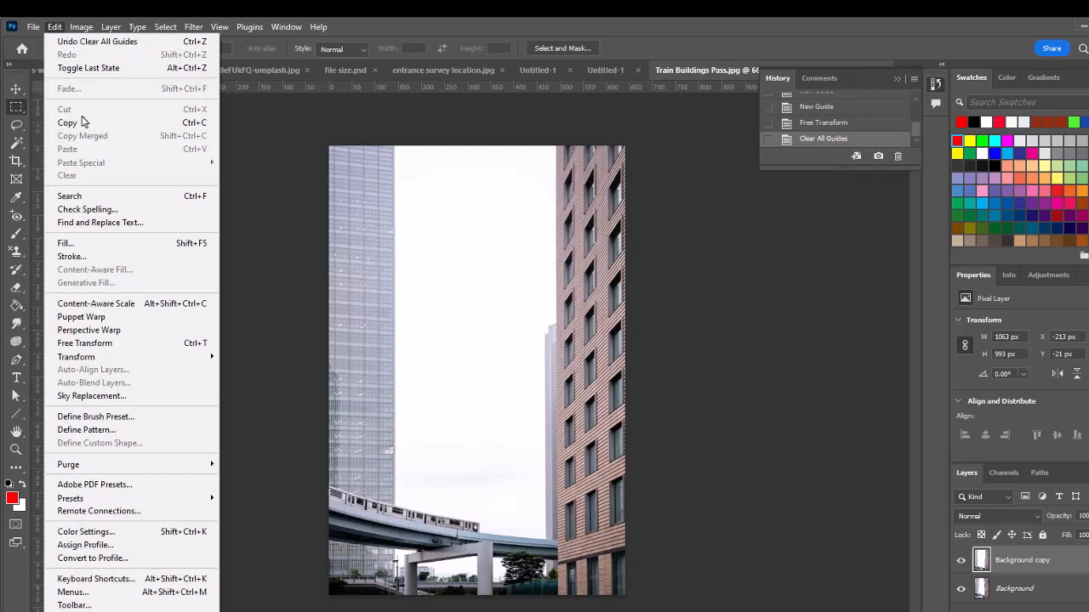
left_click(131, 397)
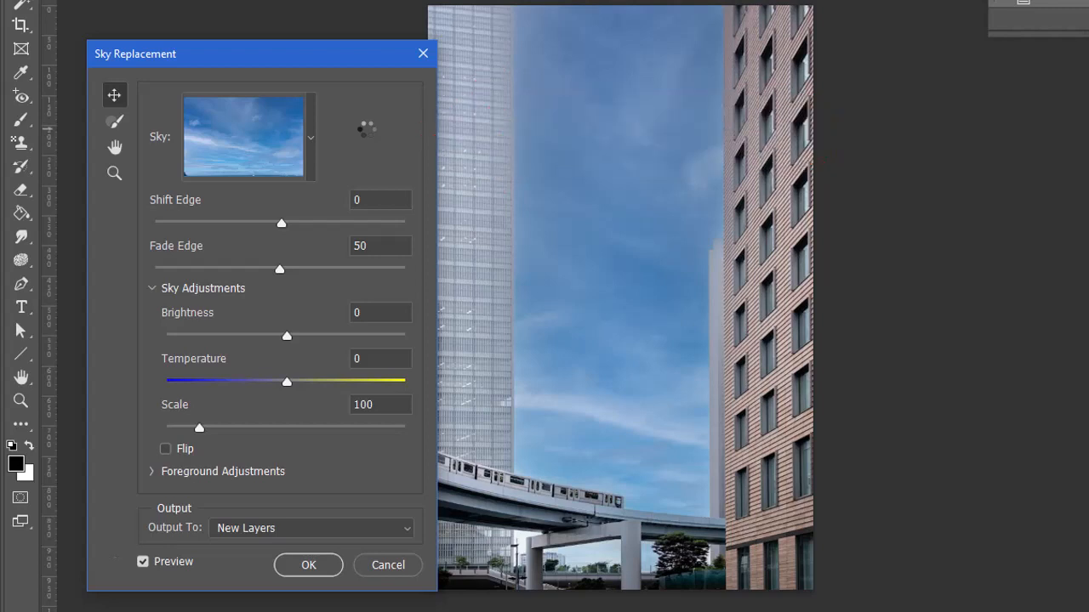
left_click(312, 141)
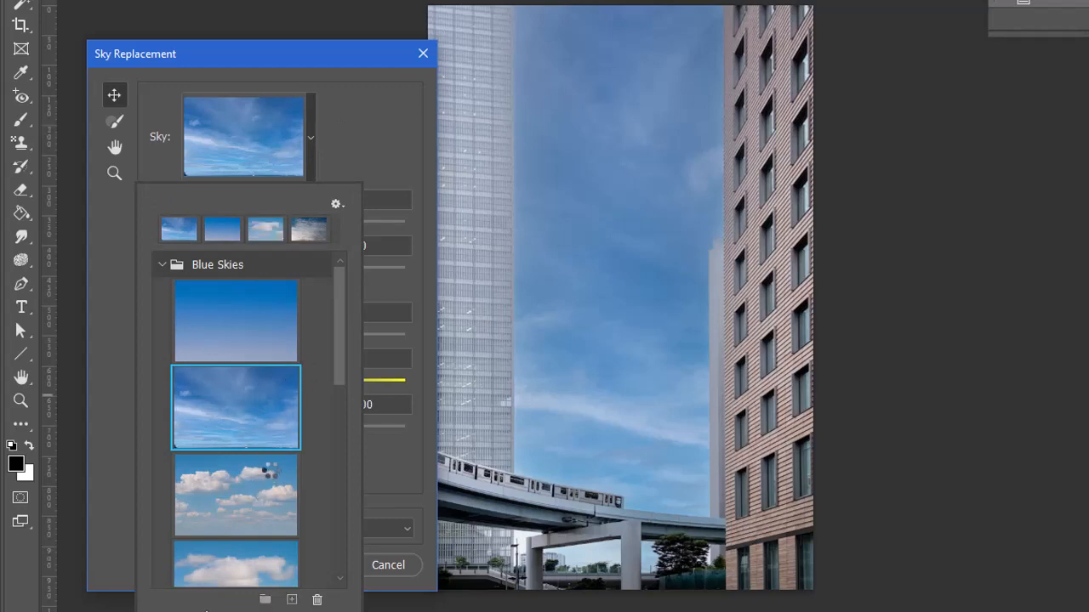
left_click(272, 469)
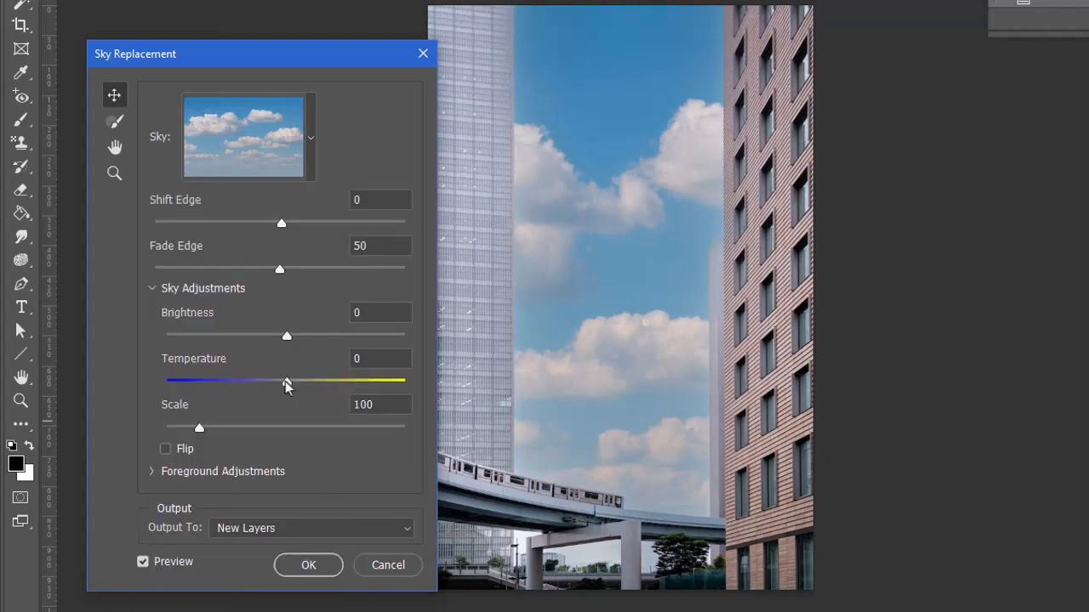
Set the replacement sky's temperature to -51, keep its brightness at 0, and apply the sky
left_click_drag(286, 384, 251, 391)
left_click_drag(251, 391, 226, 393)
mouse_move(286, 336)
left_mouse_down()
mouse_move(233, 339)
mouse_move(285, 337)
left_mouse_up()
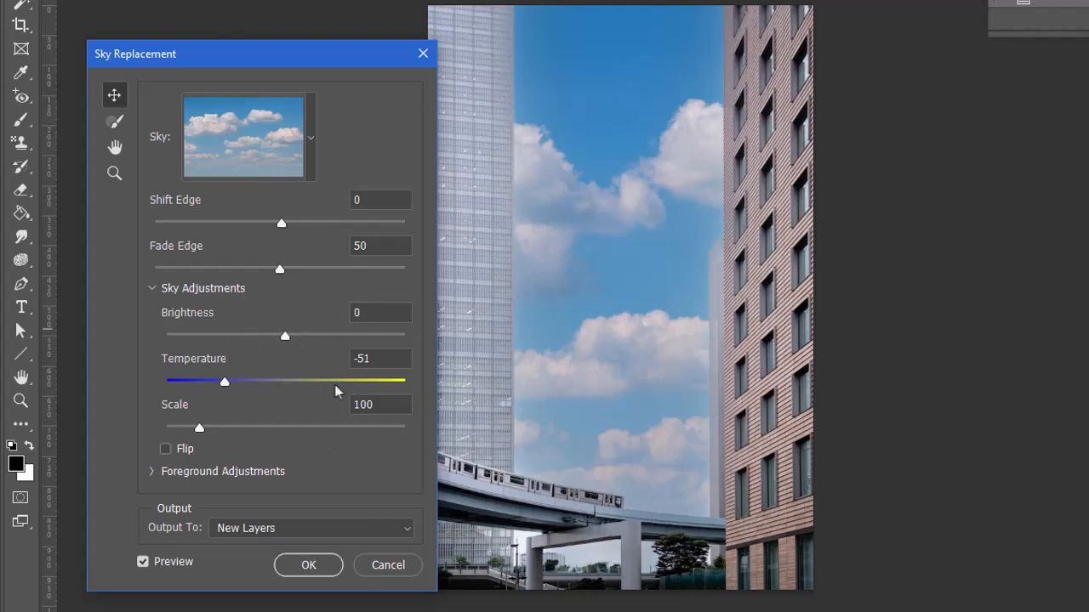
left_click(319, 565)
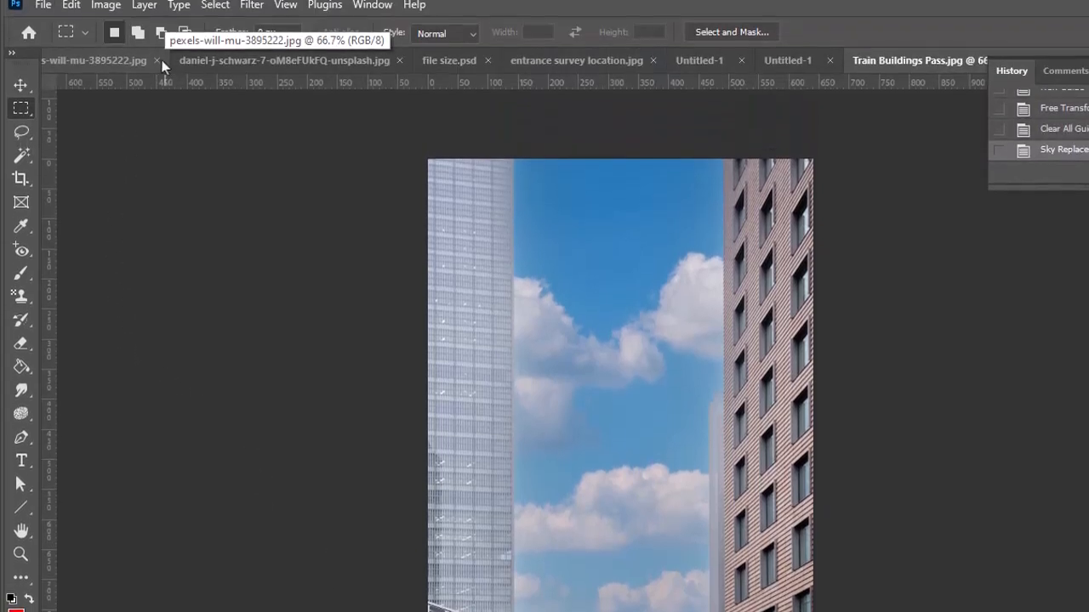
Apply a Brightness/Contrast adjustment to the buildings layer with brightness -20 and contrast 20
left_click(105, 5)
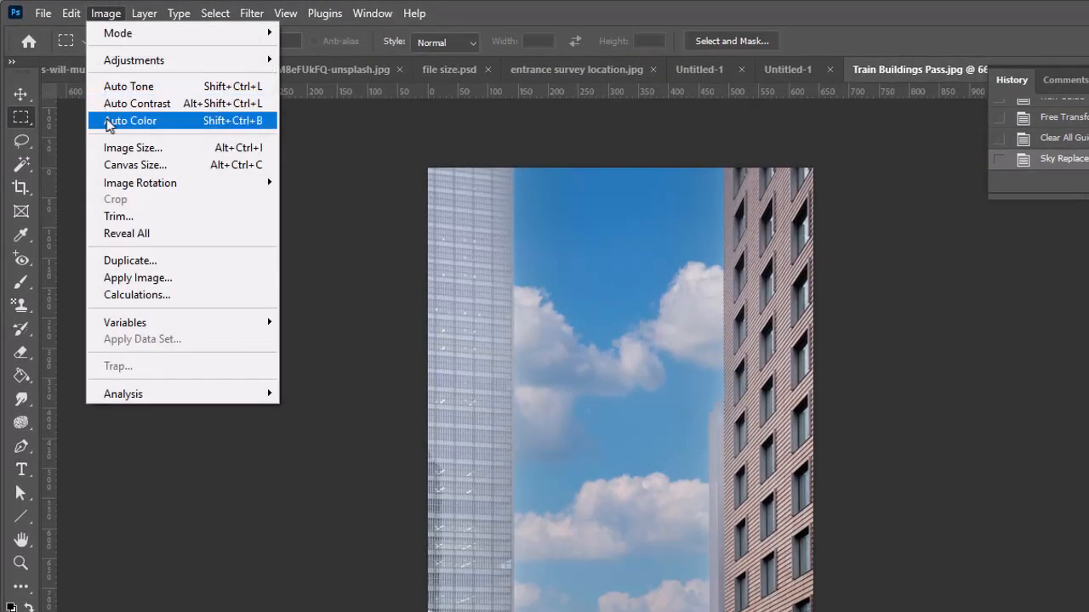
mouse_move(134, 63)
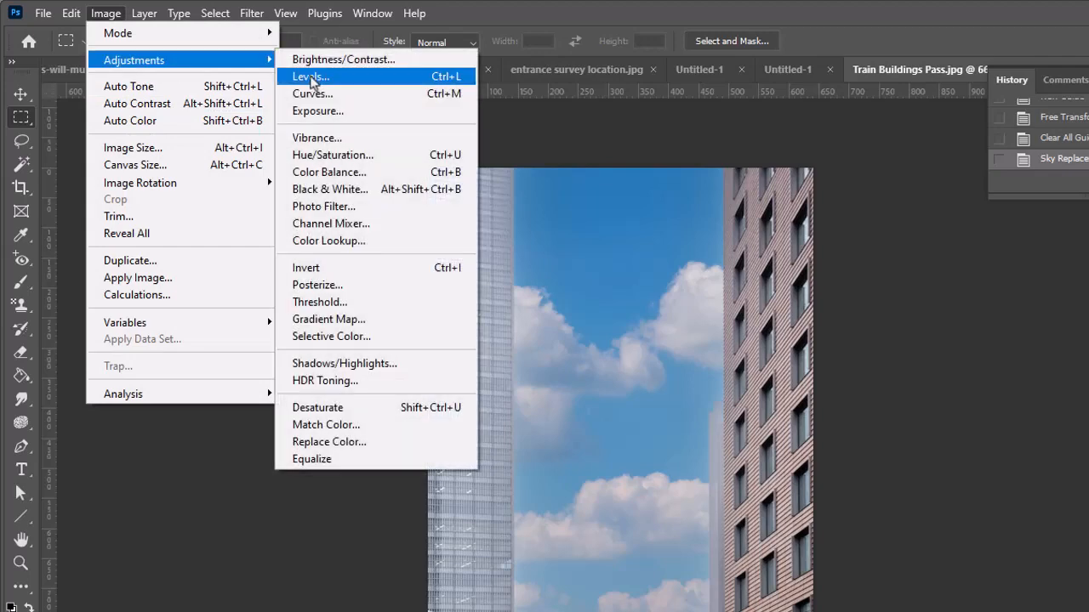
left_click(339, 60)
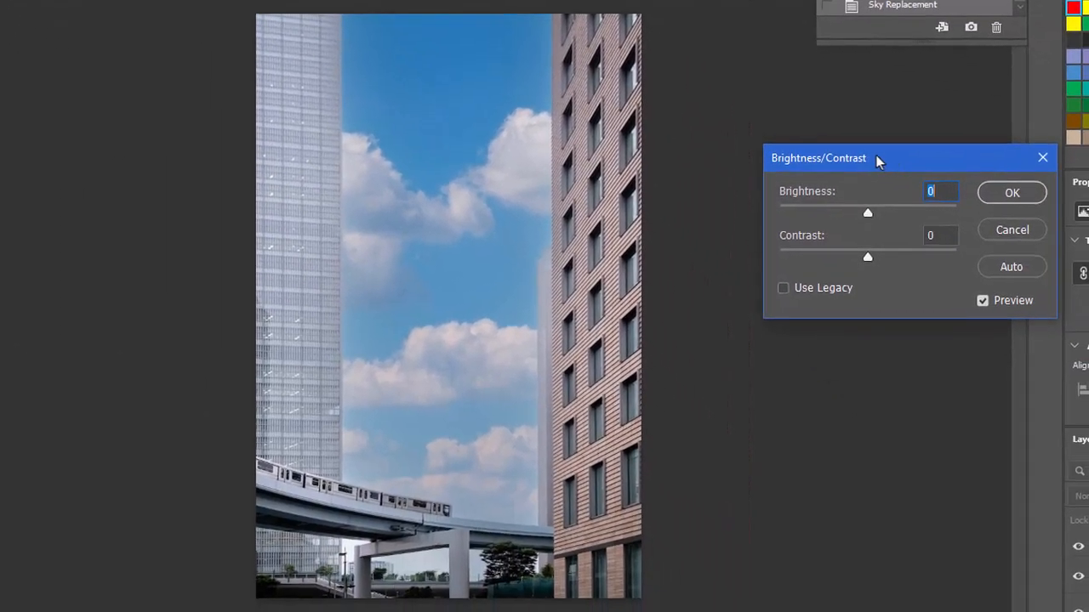
left_click_drag(1052, 306, 785, 266)
left_click_drag(613, 117, 673, 148)
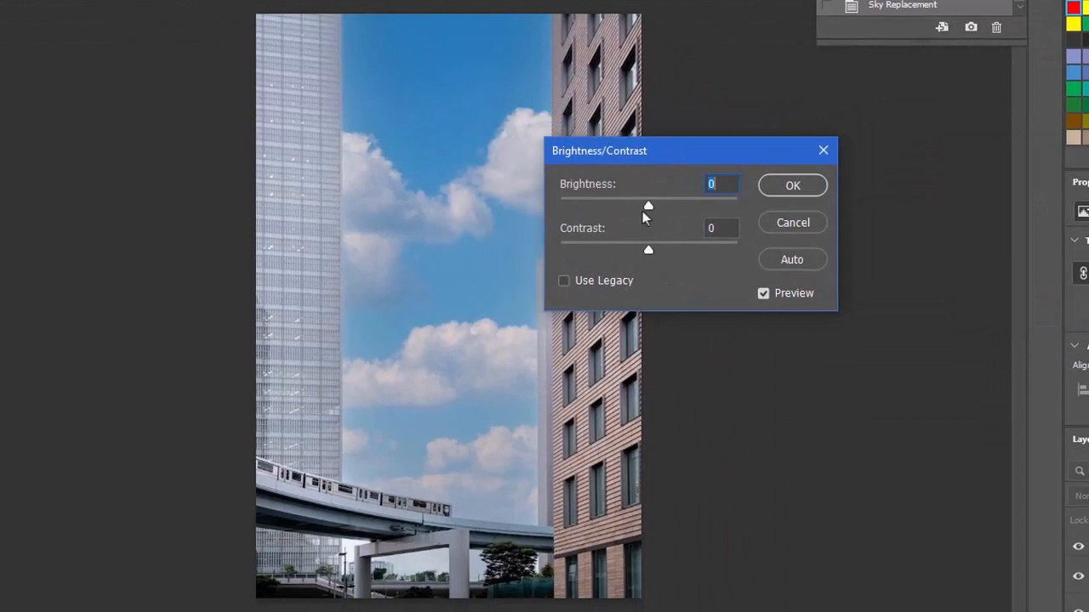
left_click_drag(647, 208, 635, 207)
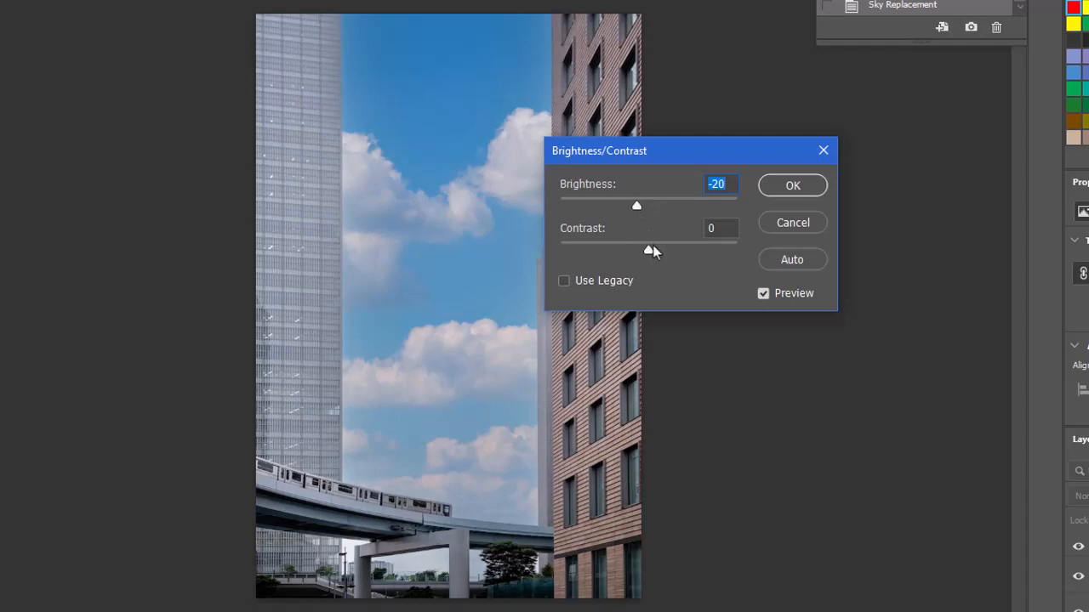
left_click_drag(648, 248, 667, 251)
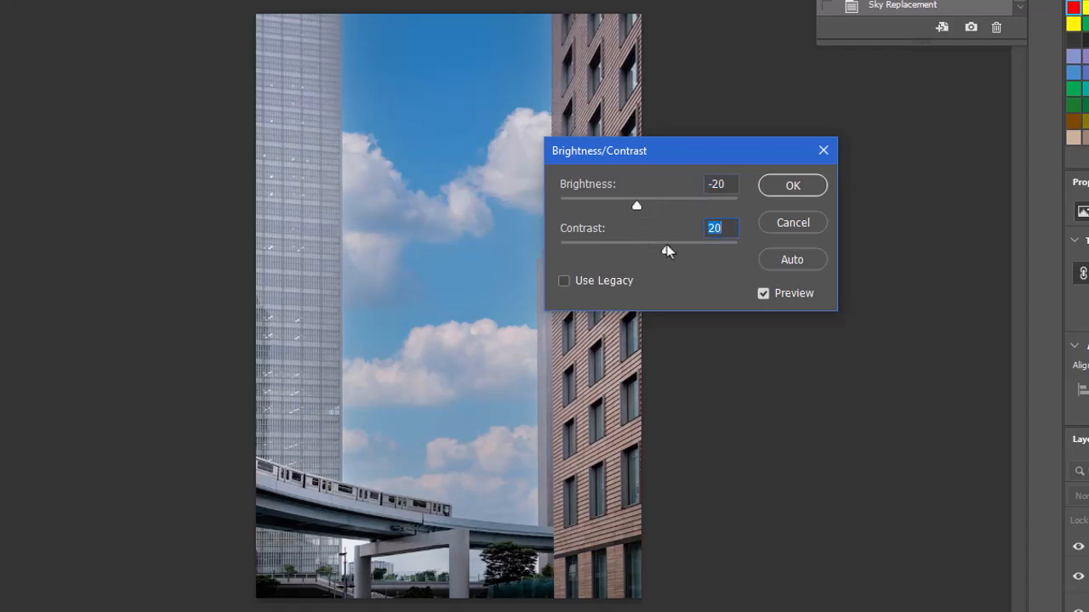
left_click(791, 186)
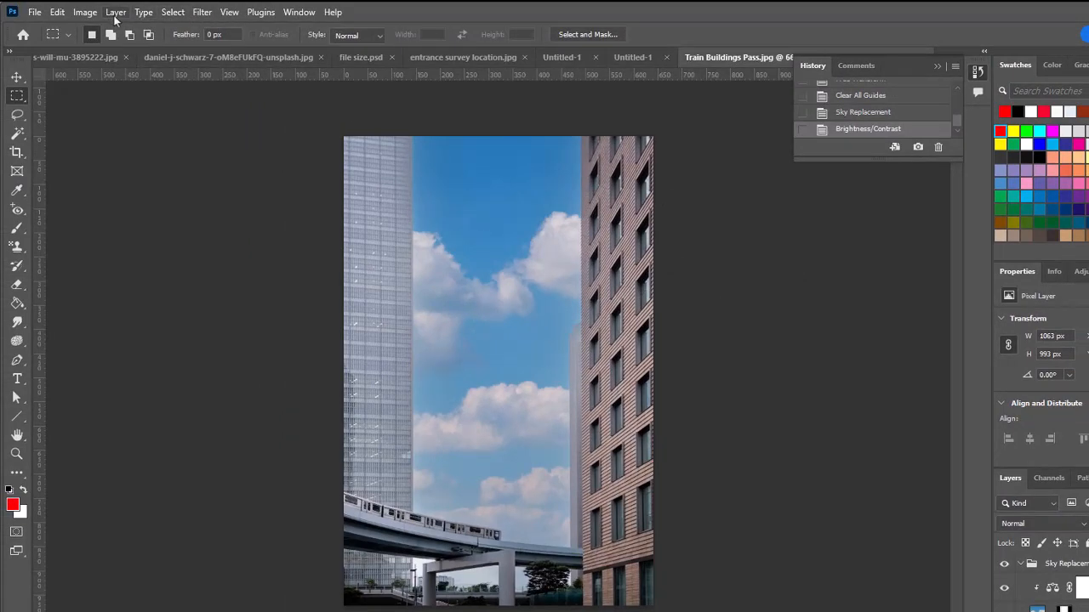
Resize the whole image to a width of 500 pixels with proportions linked
left_click(85, 12)
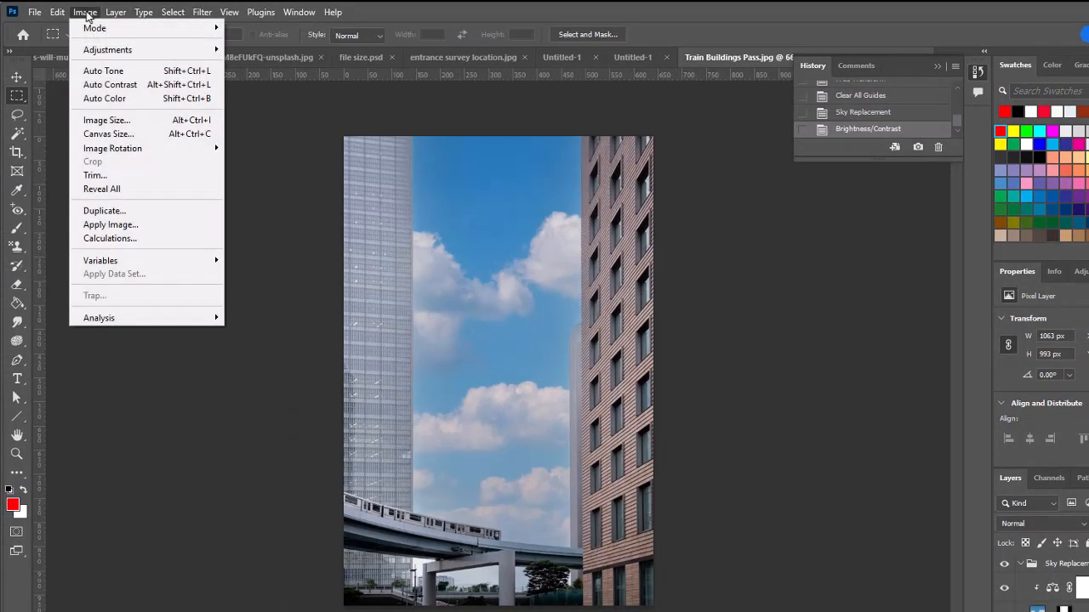
left_click(132, 123)
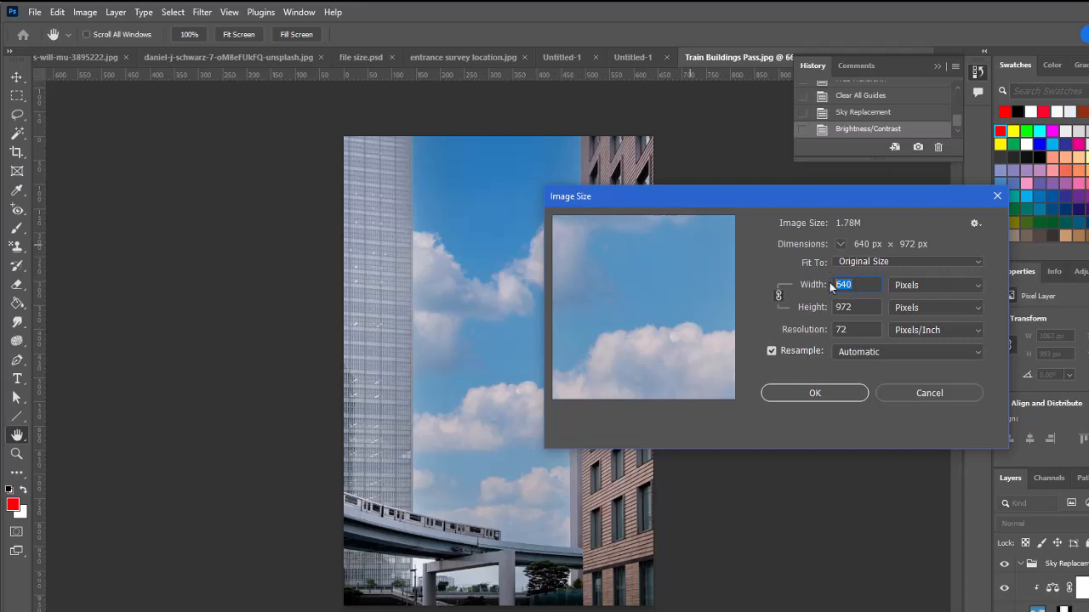
type("500")
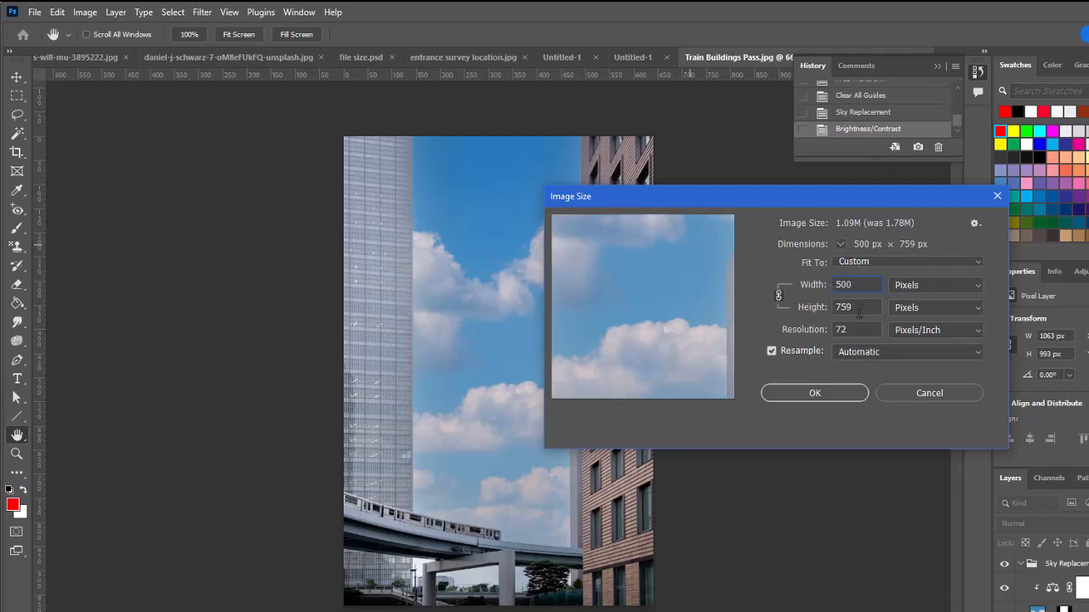
left_click(827, 395)
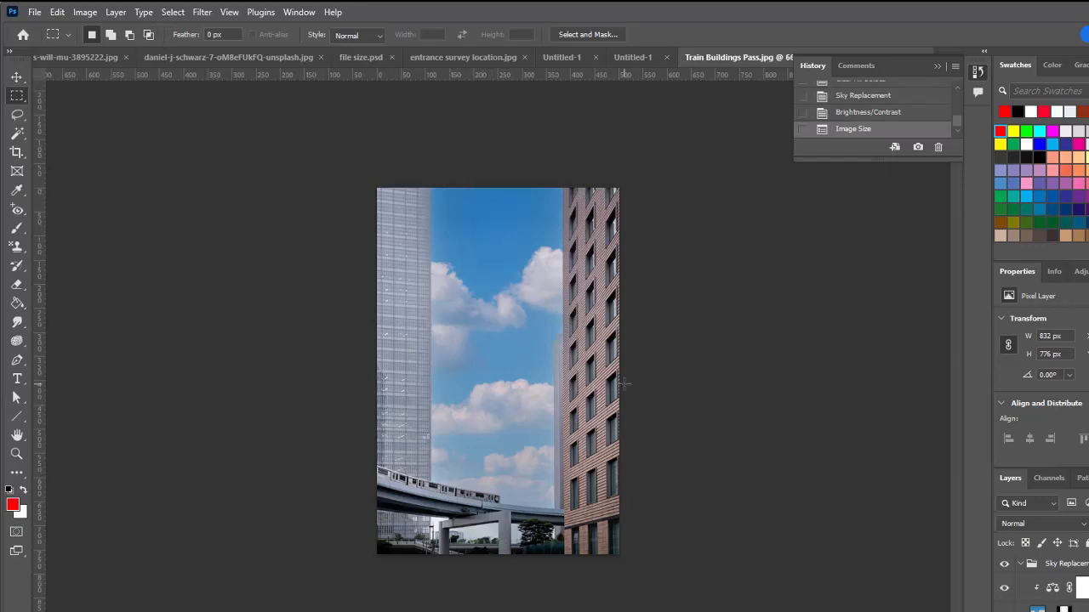
Try to crop the canvas to a height of 650 pixels, keeping the width at 500 and anchoring at the bottom centre
left_click(85, 12)
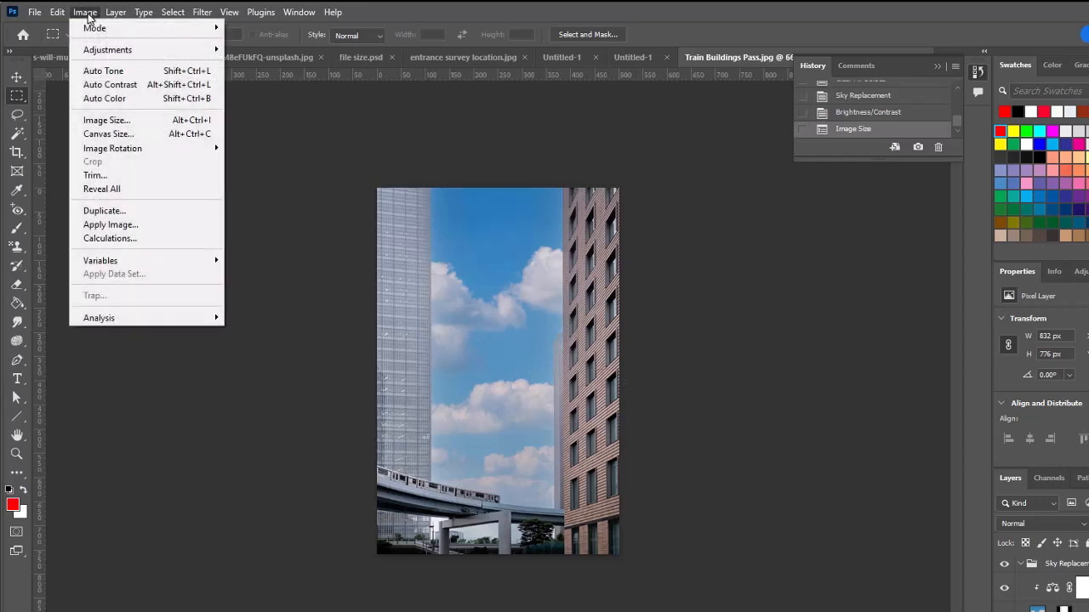
left_click(130, 136)
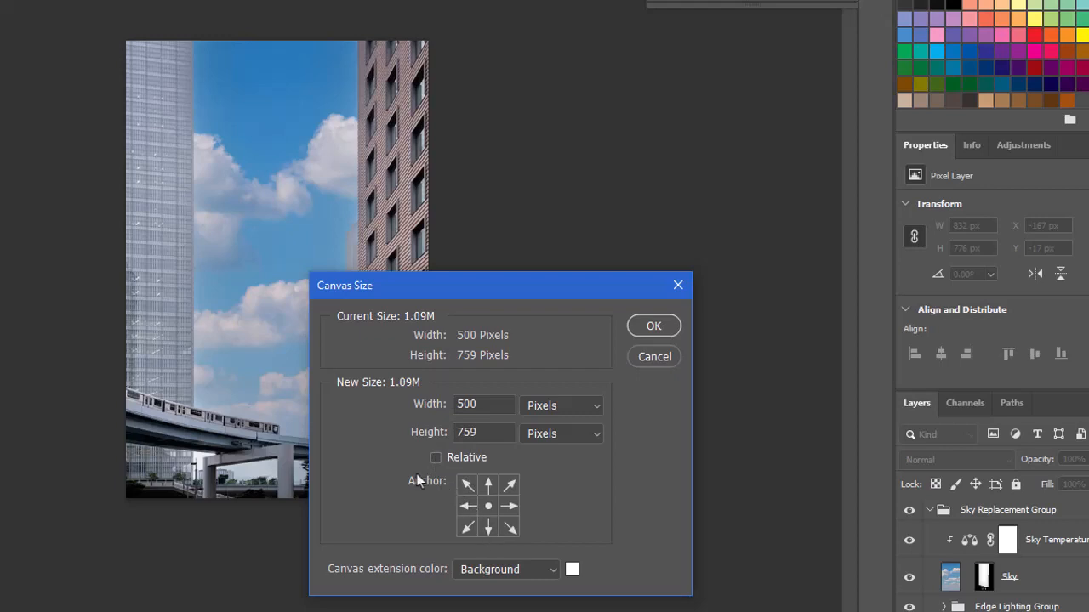
left_click(488, 528)
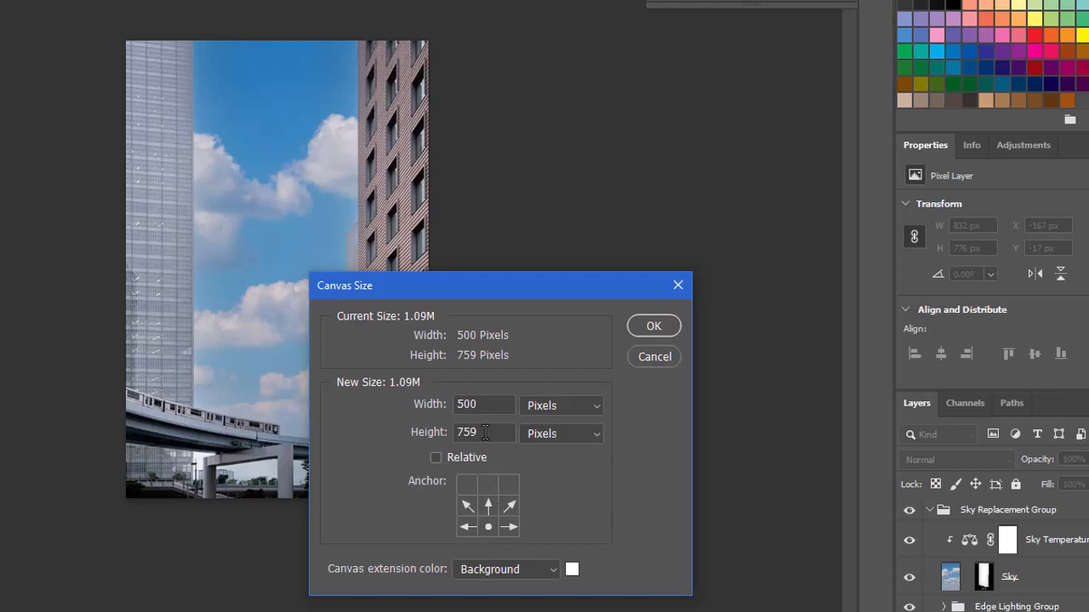
left_click_drag(485, 432, 448, 434)
type("650")
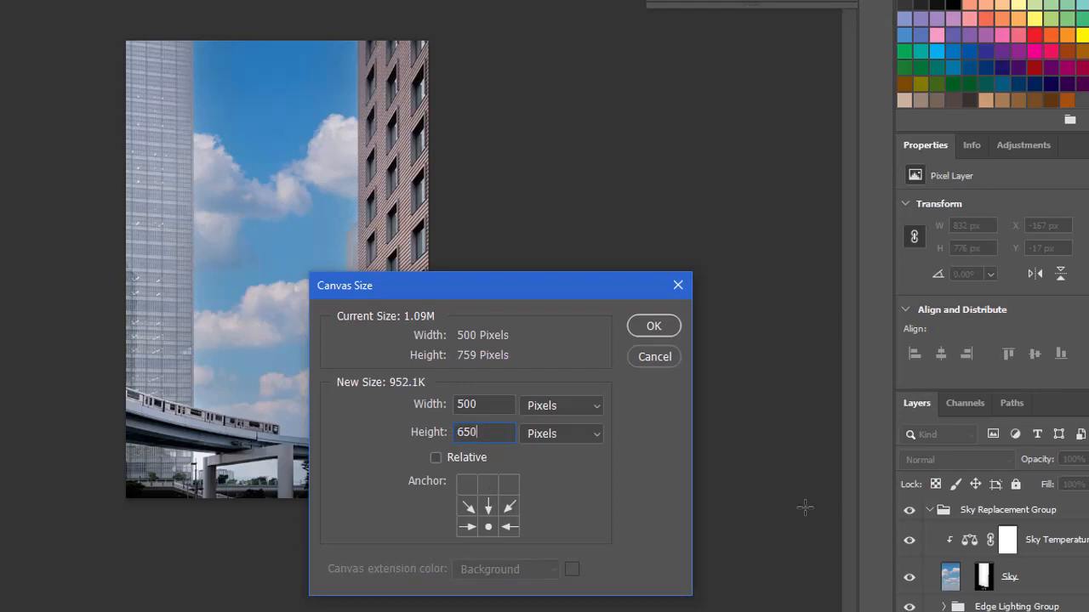
left_click(654, 324)
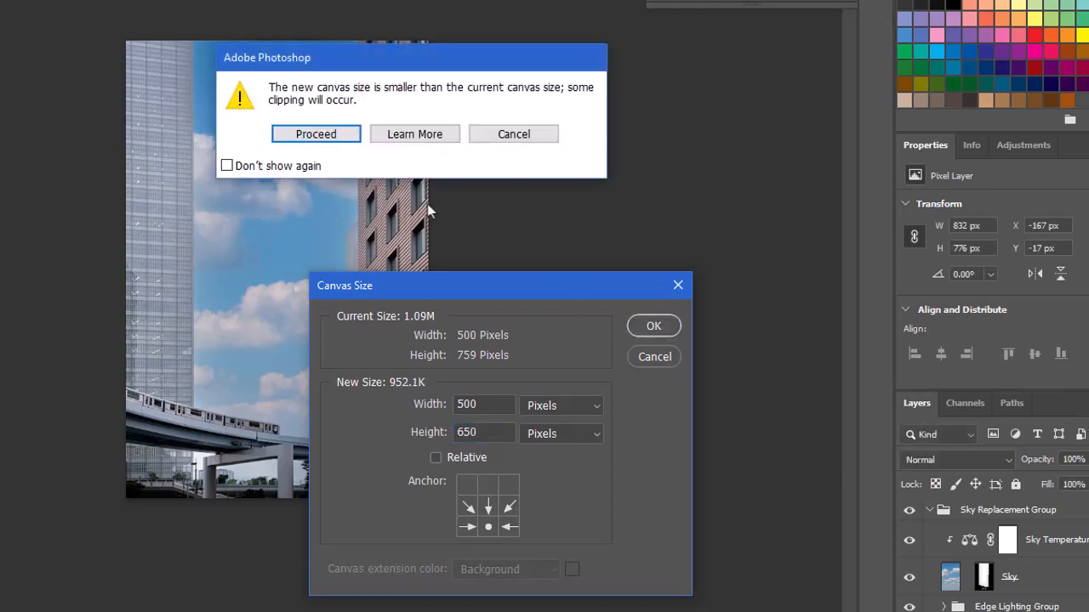
left_click(315, 134)
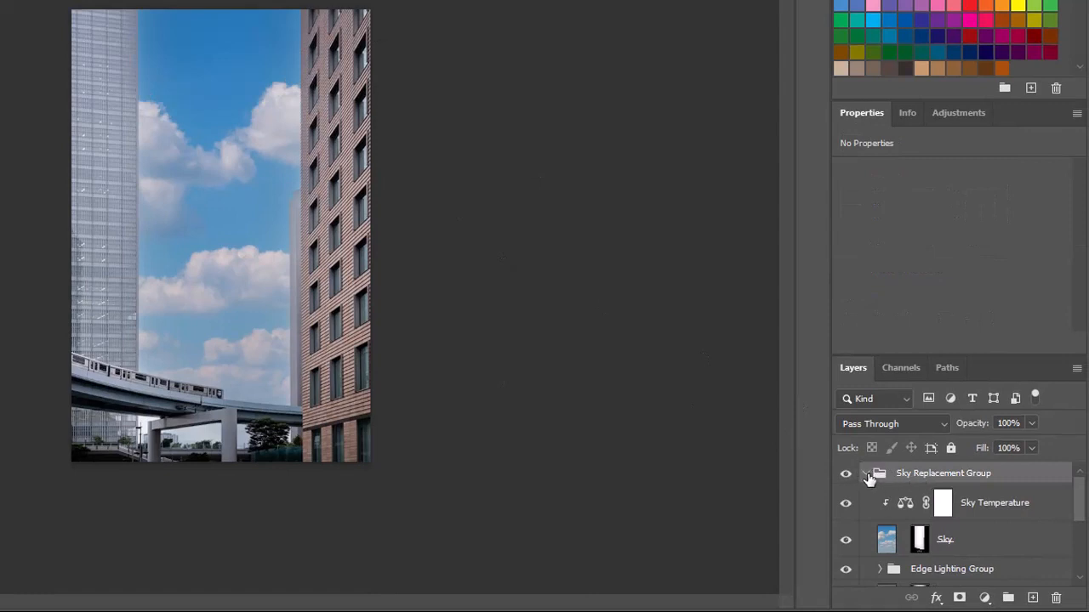
Stamp all visible content onto a new layer above the collapsed Sky Replacement Group and name that layer composite
left_click(866, 474)
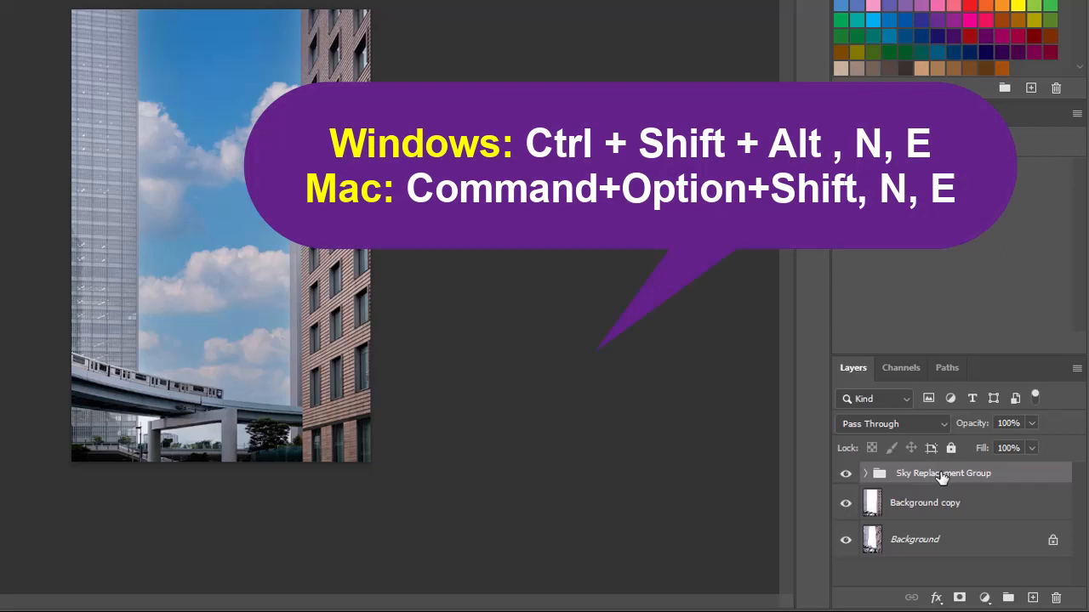
key("ctrl+shift+alt+n")
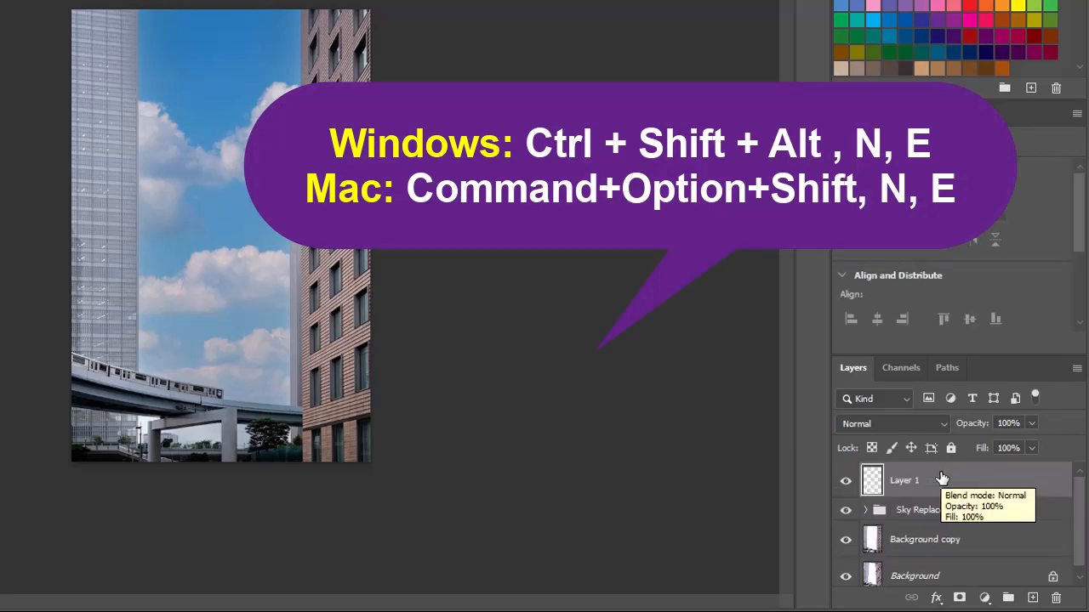
key("ctrl+shift+alt+e")
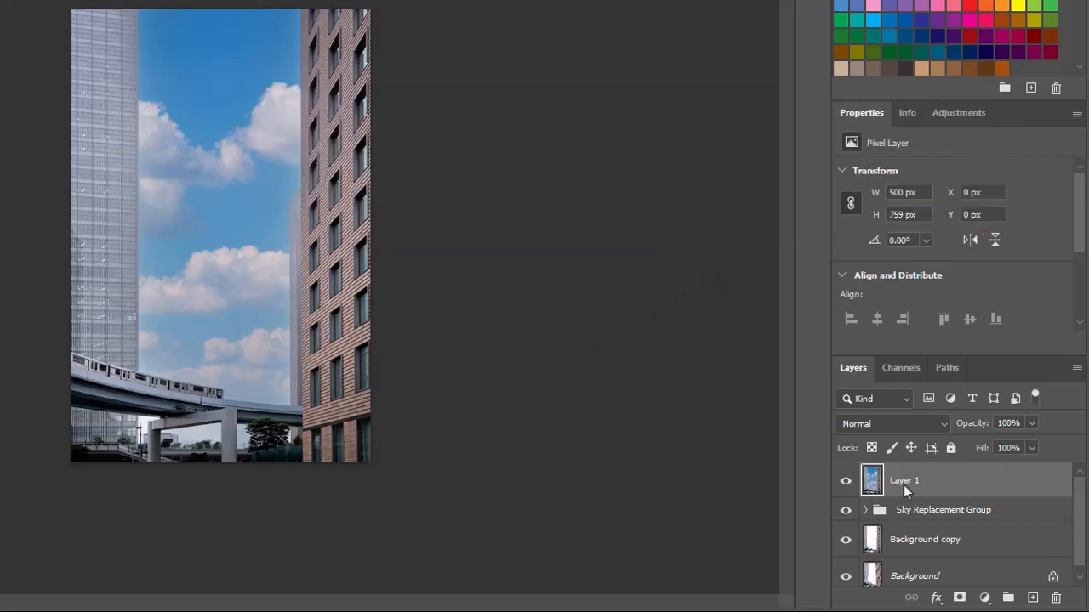
double_click(900, 481)
type("composite")
left_click(921, 490)
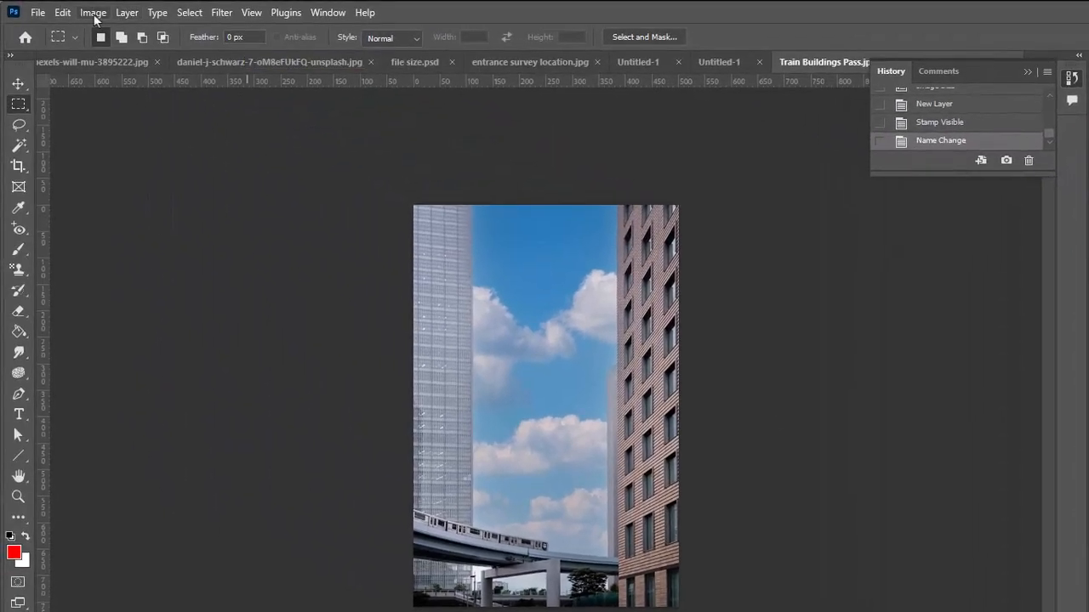
Apply a Hue/Saturation adjustment to the composite layer with the Master saturation at +26
left_click(93, 14)
mouse_move(111, 56)
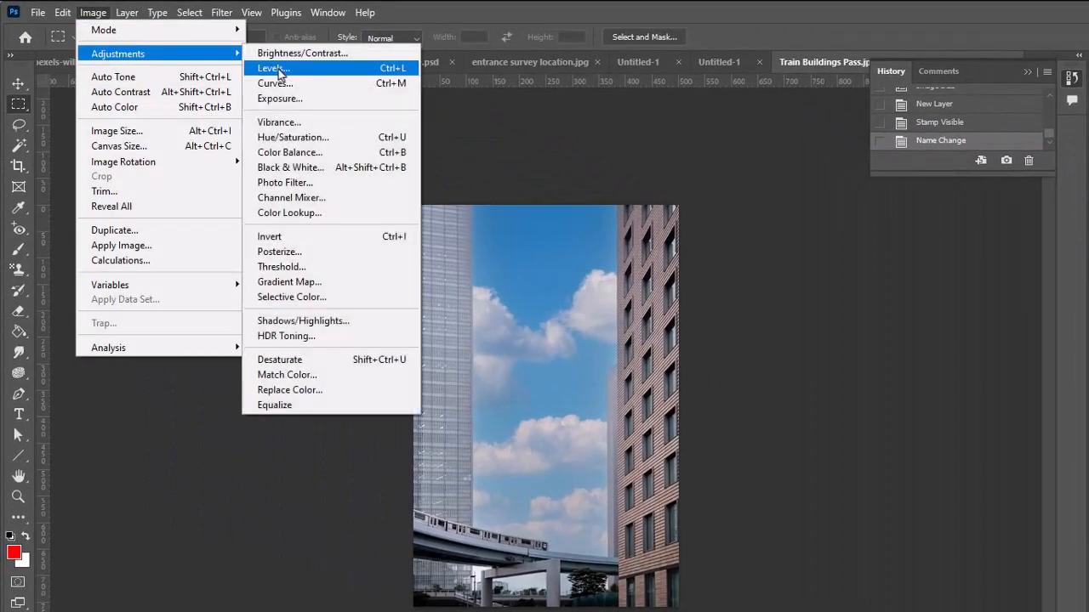
left_click(308, 138)
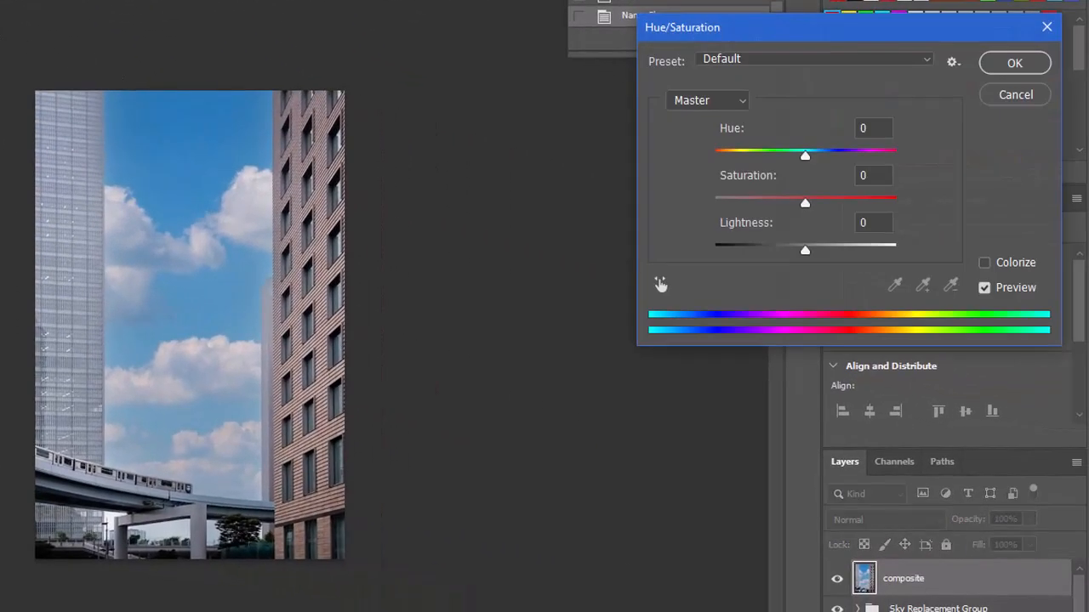
left_click_drag(804, 204, 837, 207)
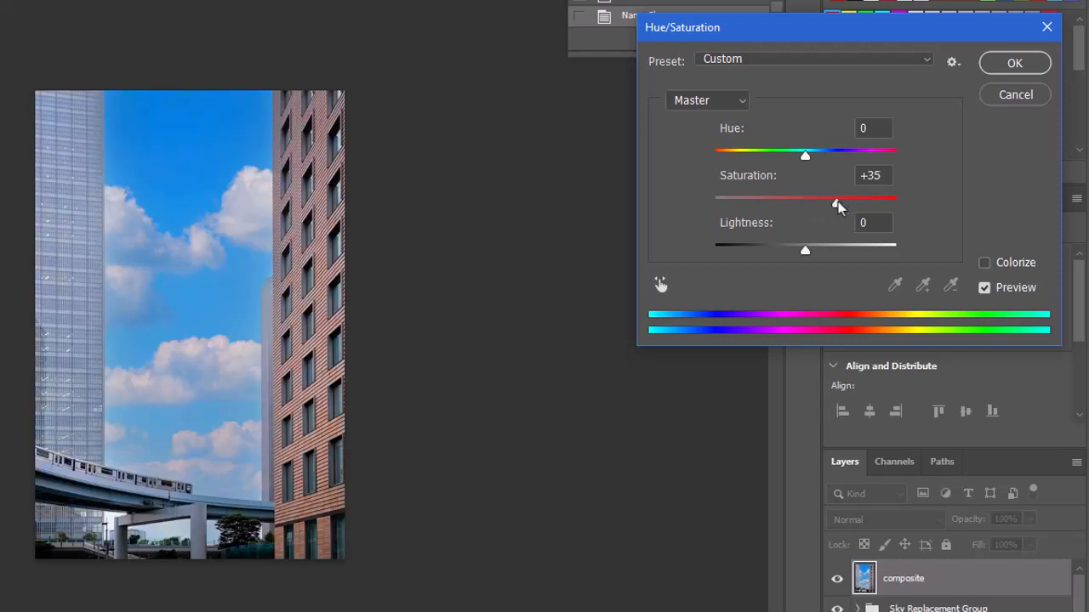
mouse_move(837, 207)
left_mouse_down()
mouse_move(815, 208)
mouse_move(827, 207)
left_mouse_up()
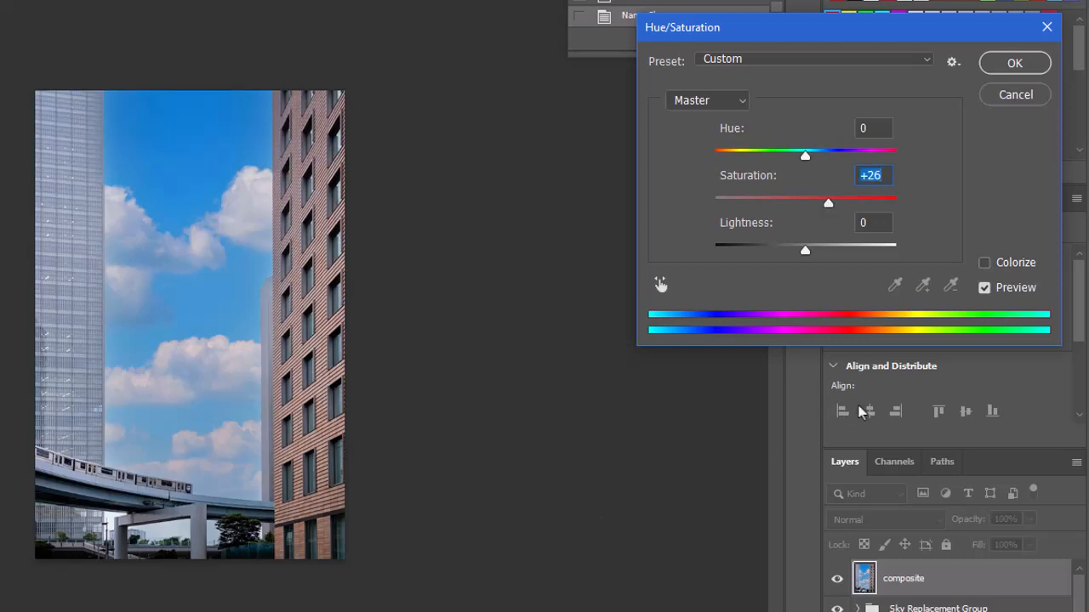
left_click(1015, 64)
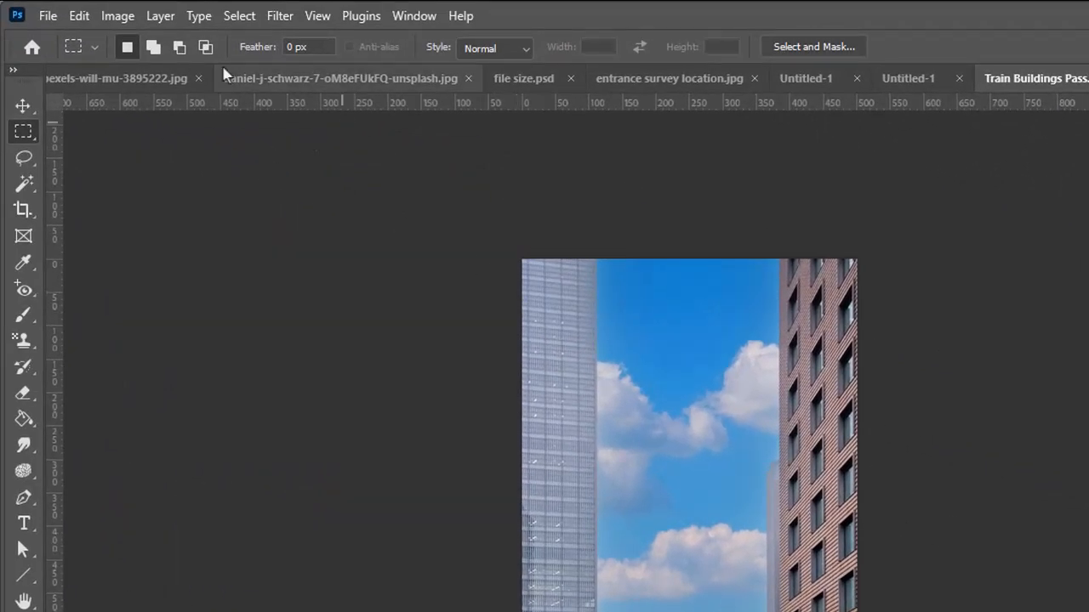
Save the layered document as Train Buildings Pass.psd in the Week 2 folder, keeping Photoshop format
left_click(48, 16)
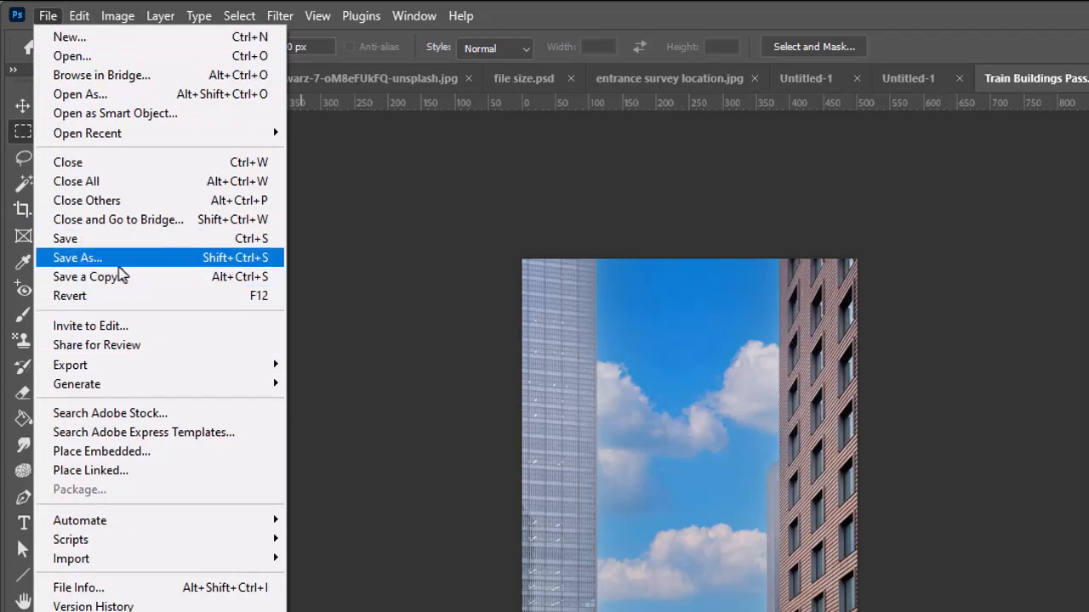
left_click(117, 263)
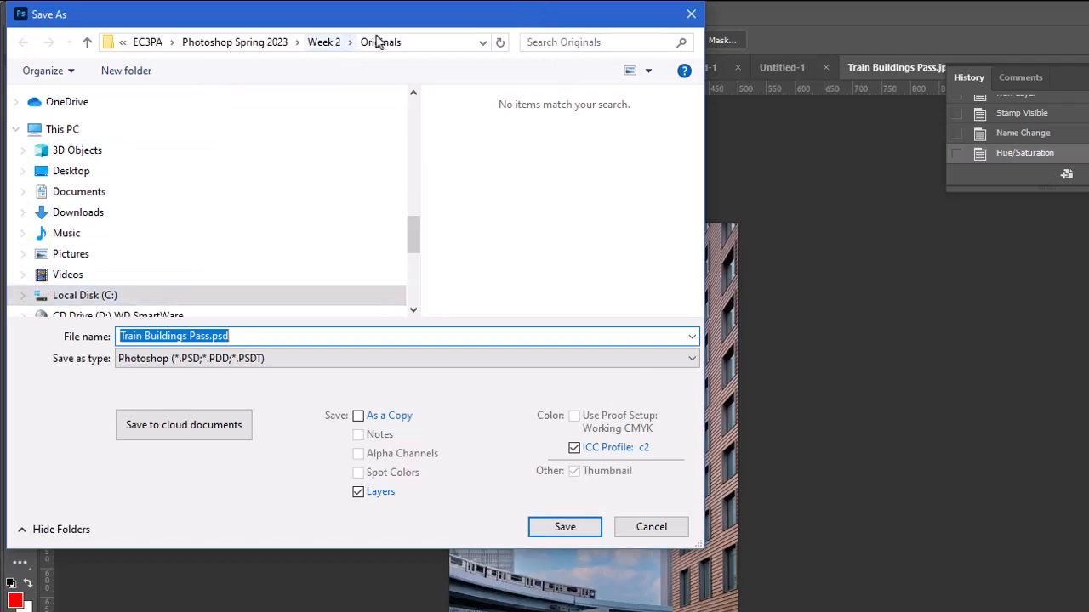
left_click(324, 43)
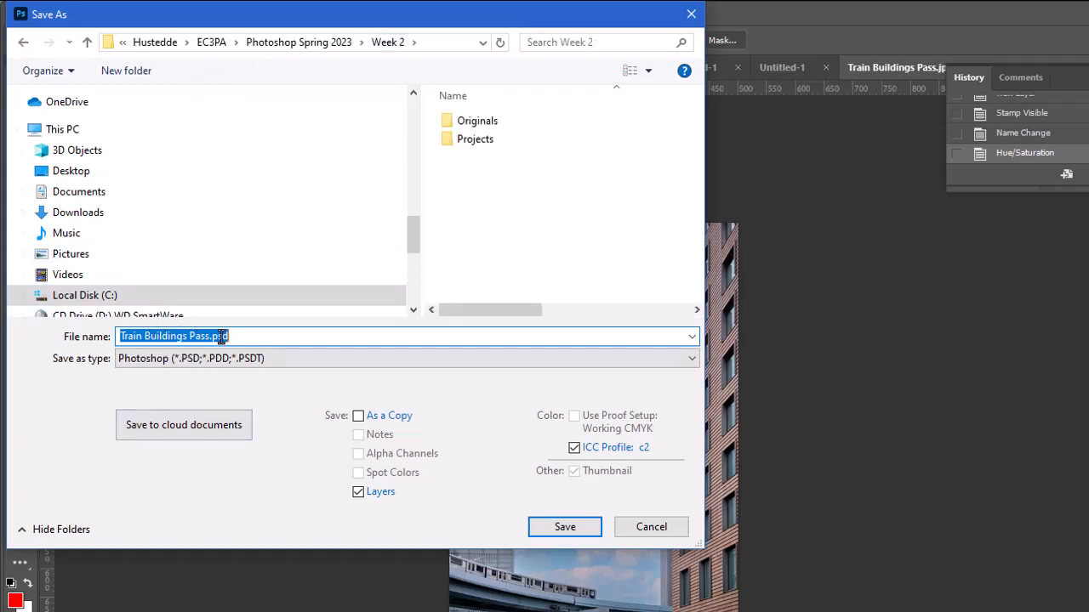
left_click(576, 529)
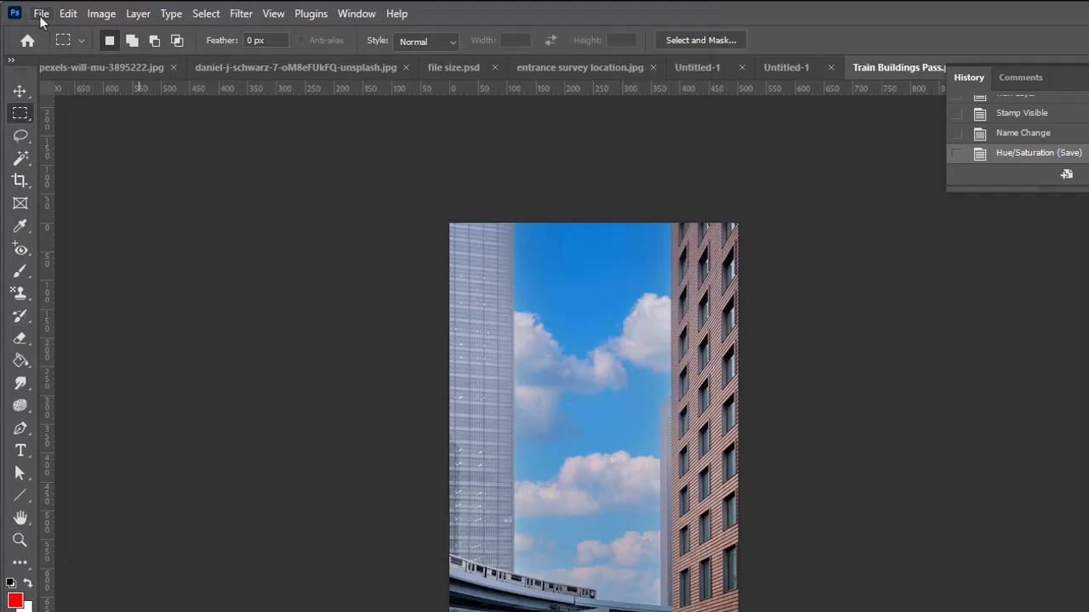
Save a JPEG version as Train Buildings Pass.jpg in the Week 2 folder with quality 7 and Baseline Optimized format
left_click(40, 15)
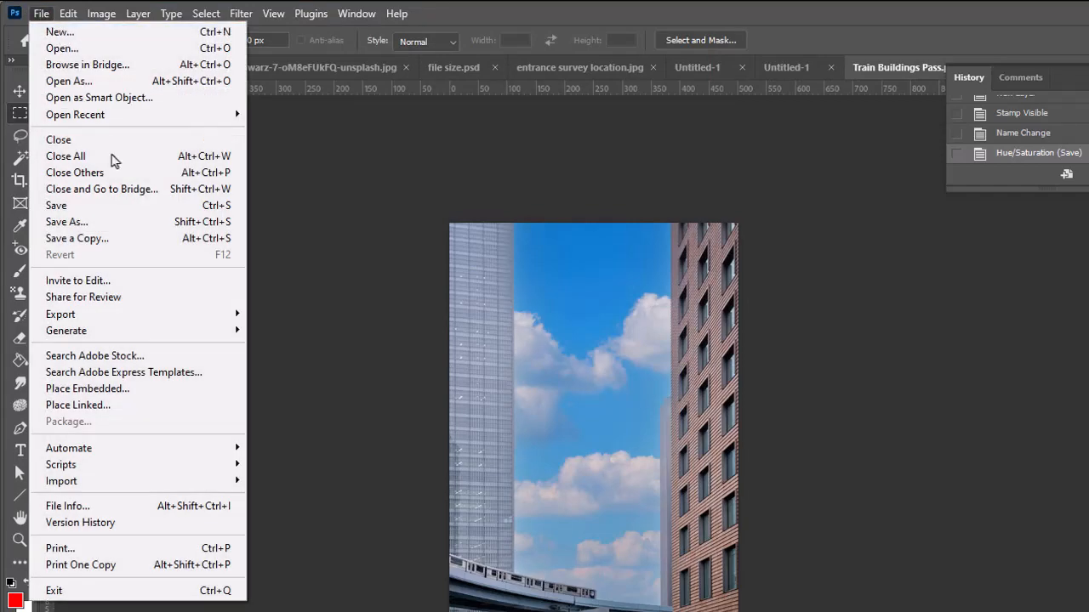
left_click(126, 224)
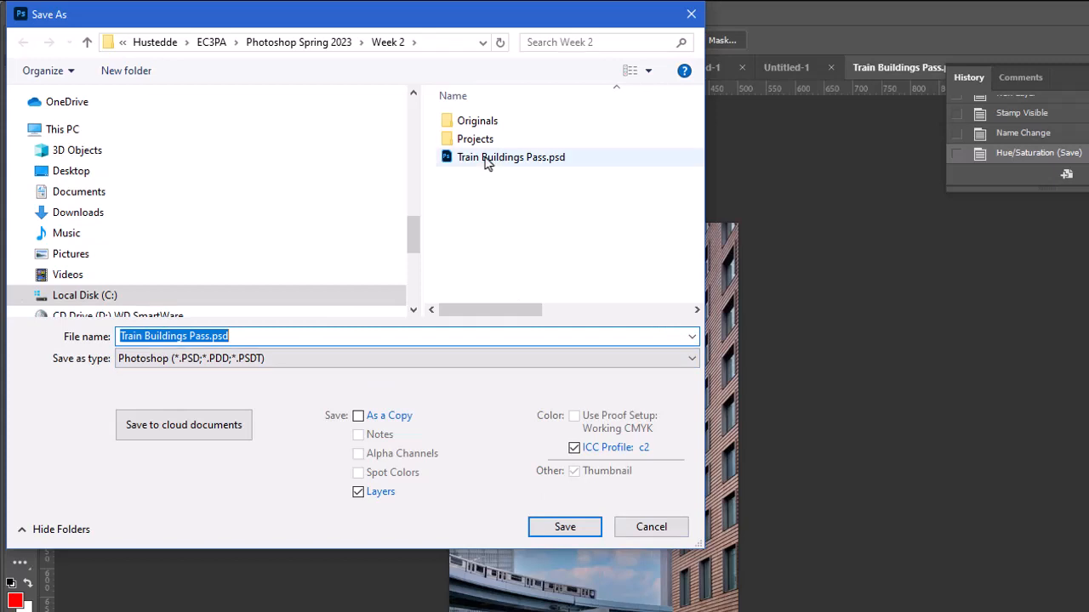
left_click(691, 364)
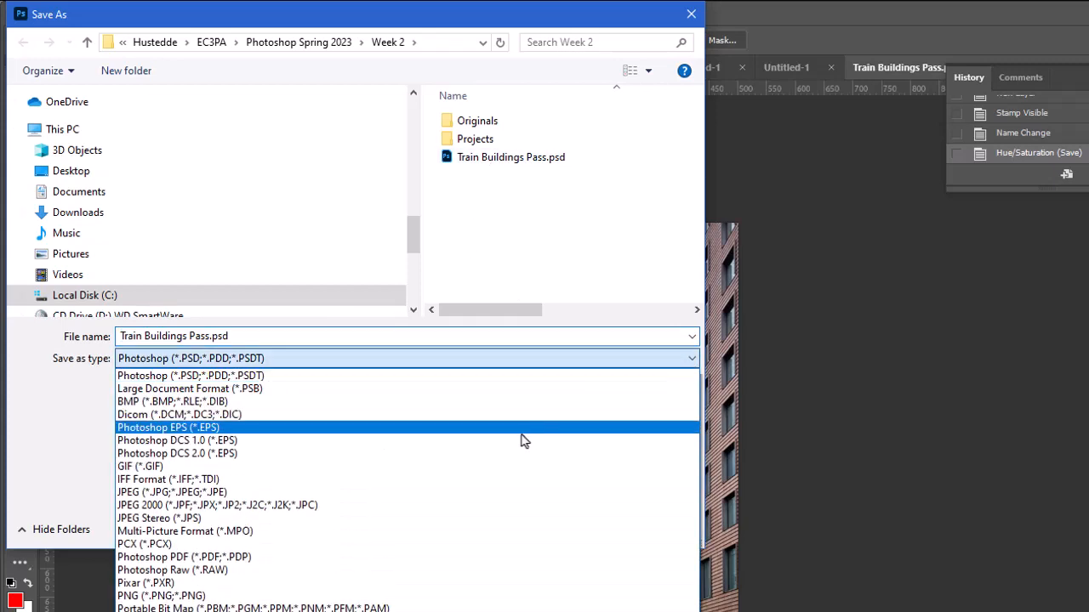
left_click(194, 493)
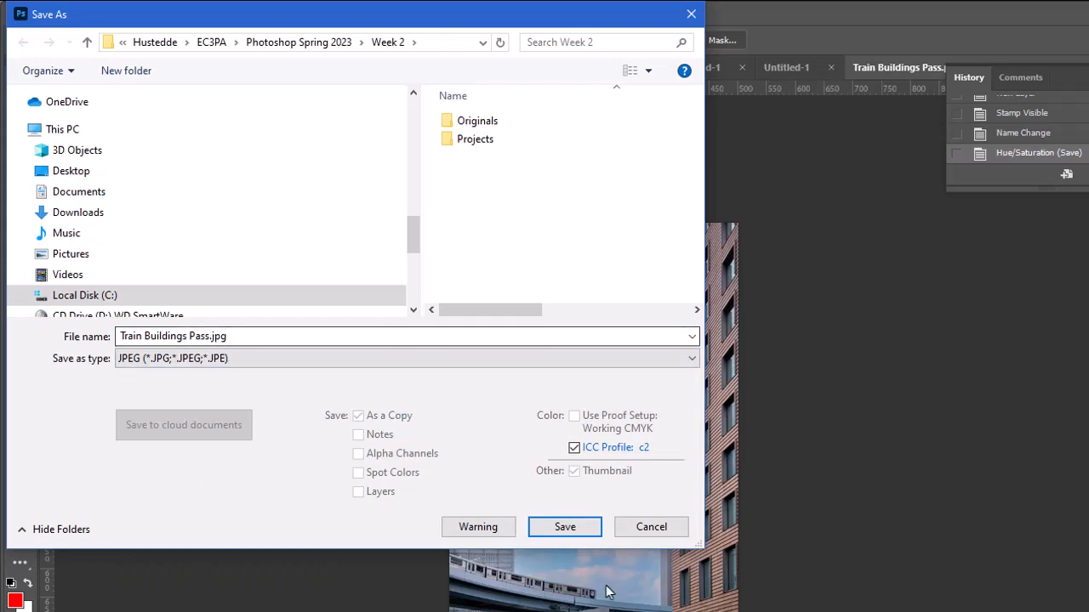
left_click(576, 529)
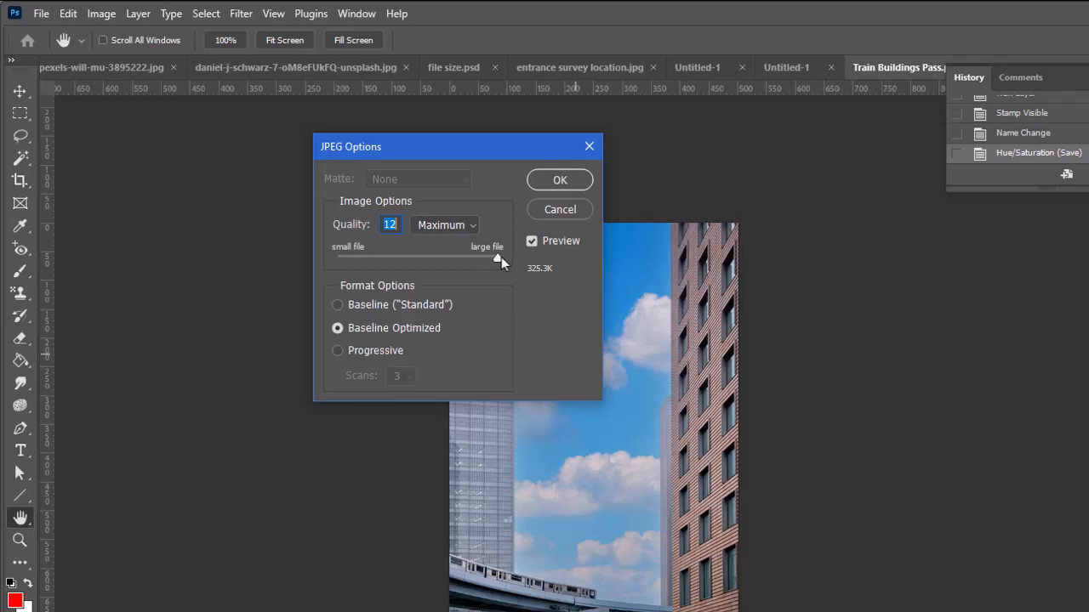
left_click_drag(499, 259, 441, 265)
left_click_drag(443, 260, 433, 259)
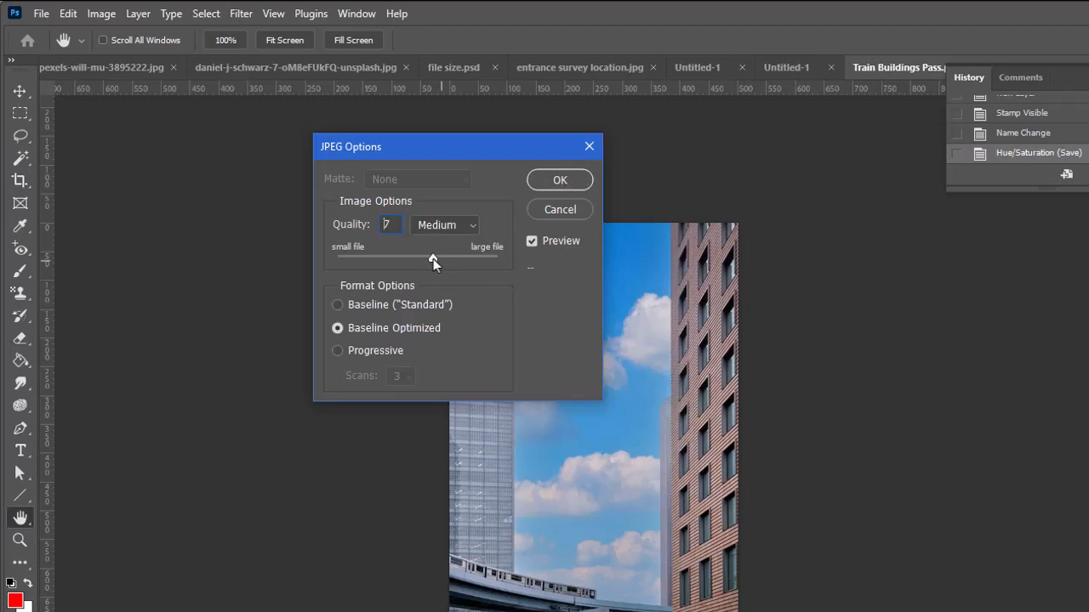
left_click(562, 181)
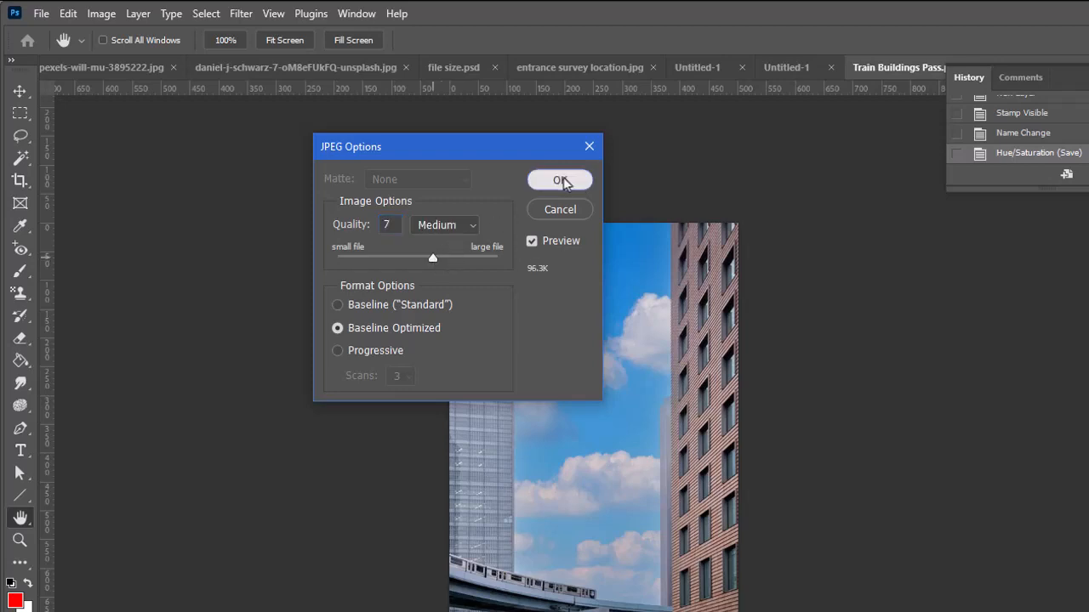